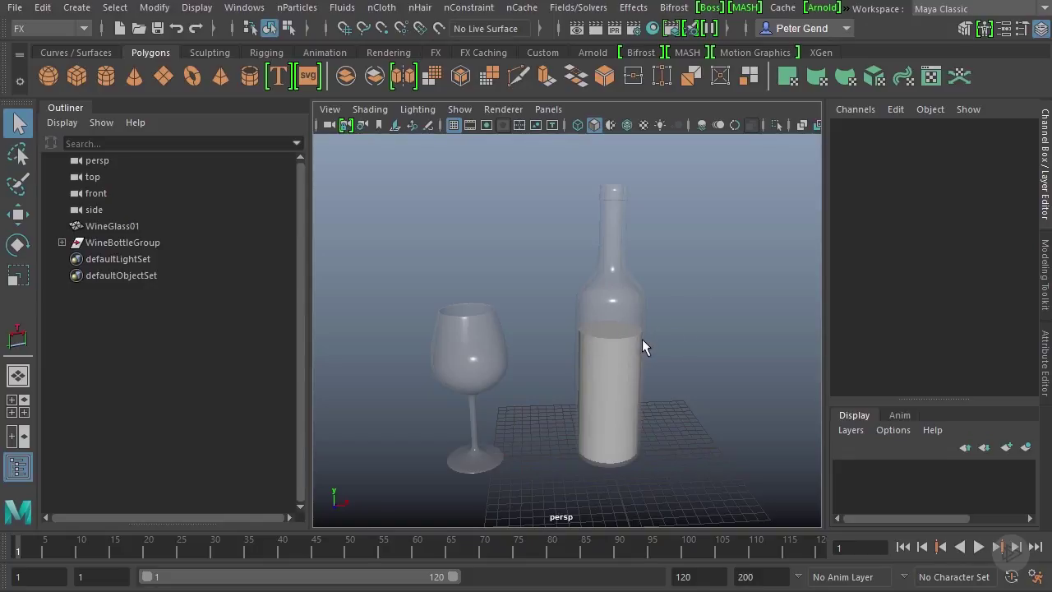
- Create a Bifrost liquid from the Emitter mesh inside WineBottleGroup
click(62, 242)
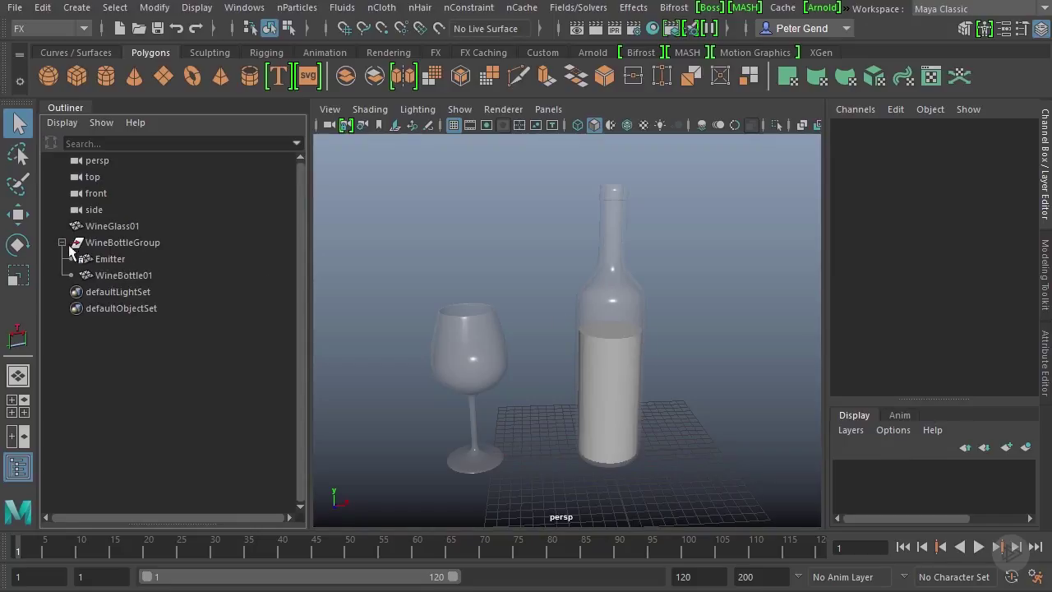
click(110, 259)
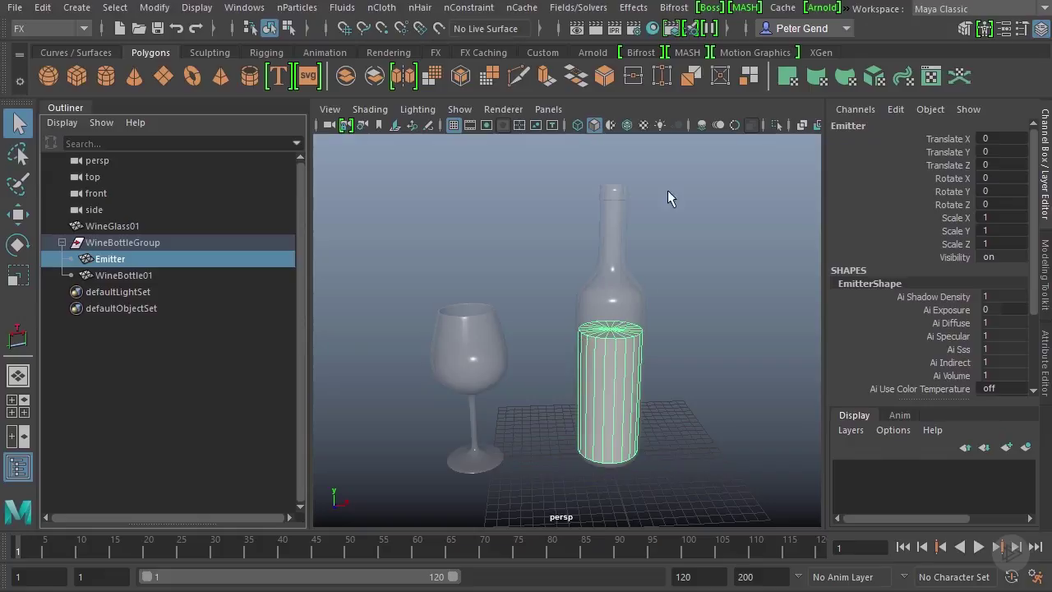
click(657, 10)
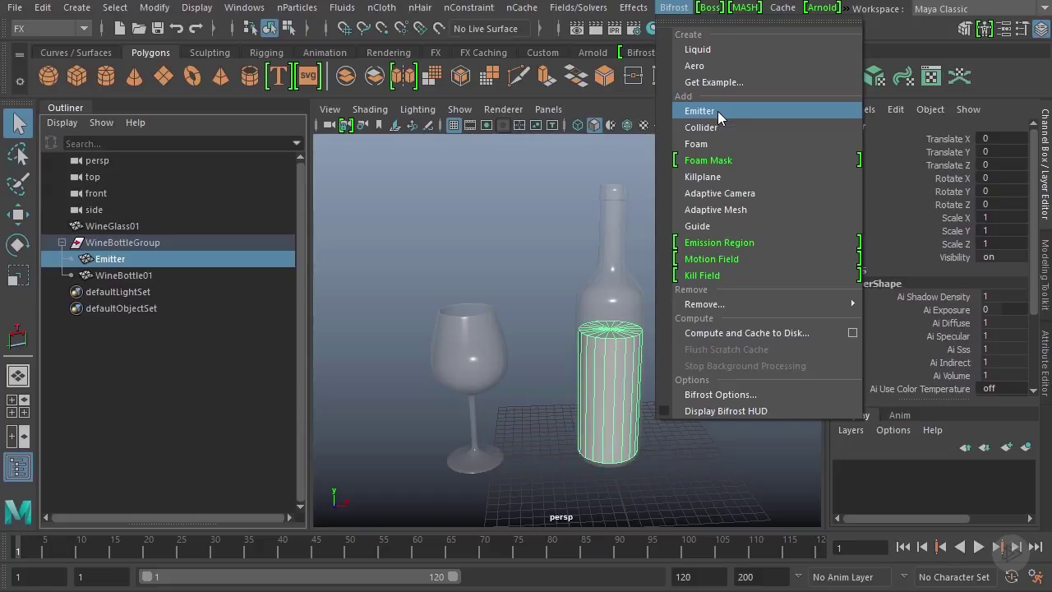
click(705, 48)
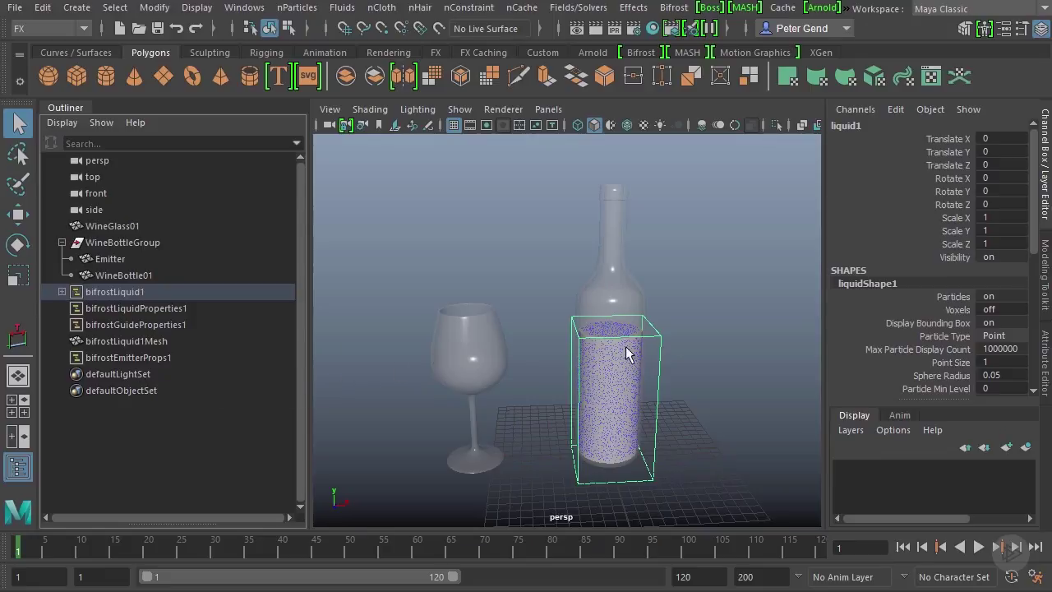
- Hide the Emitter mesh so only the liquid particles show inside the wine bottle
alt+drag(630, 371, 571, 381)
alt+right_drag(571, 380, 630, 380)
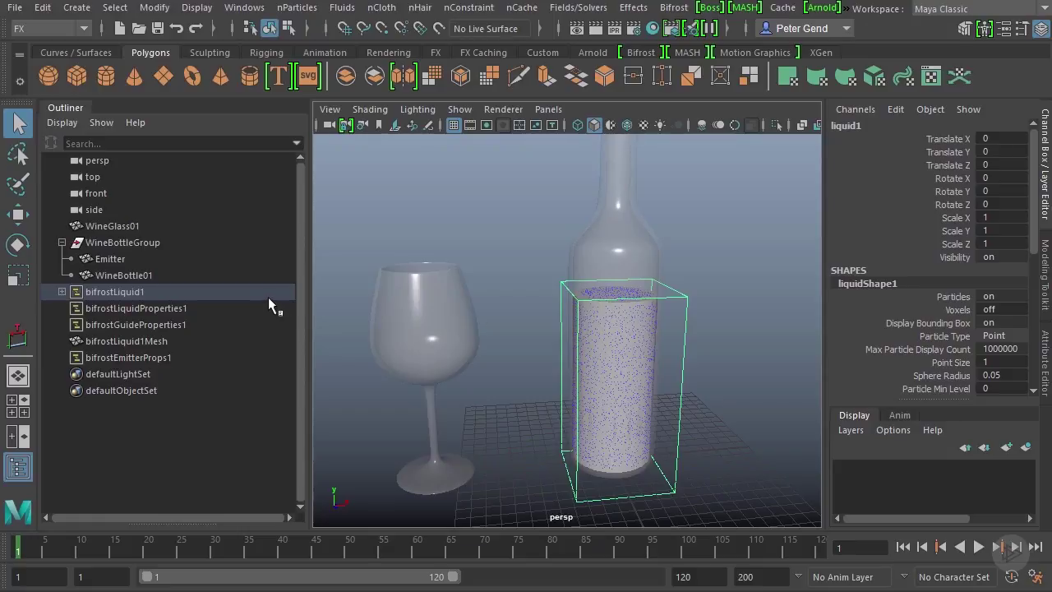
click(122, 258)
key(ctrl+h)
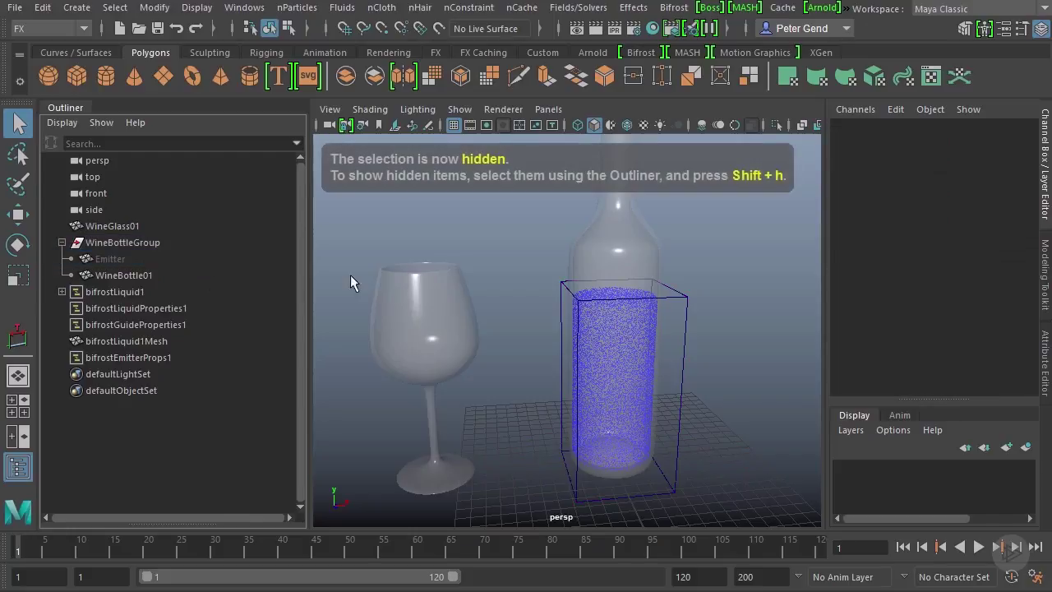
alt+drag(619, 329, 612, 306)
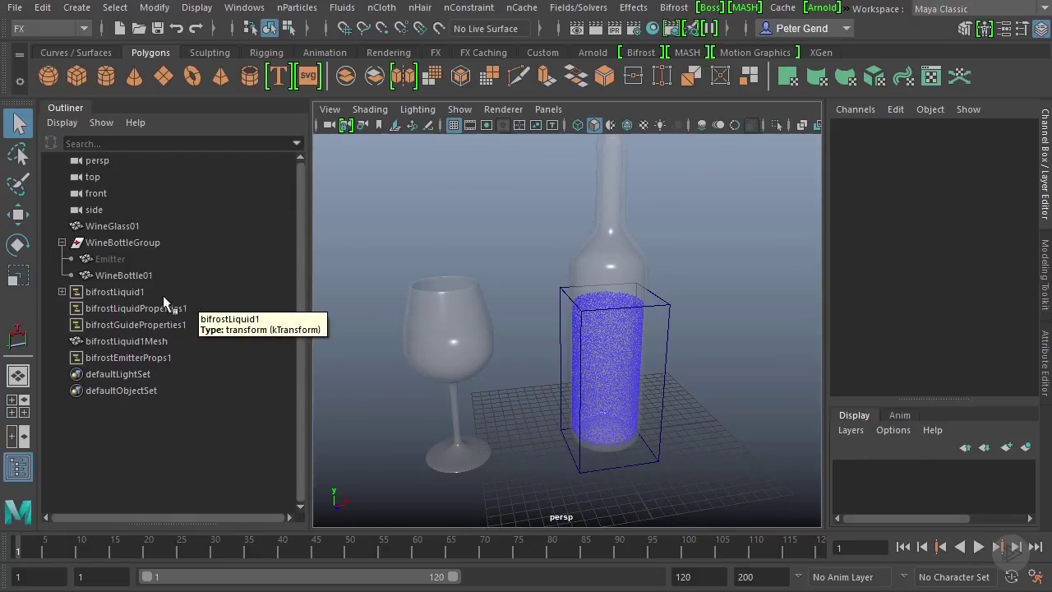
- Examine the bifrostLiquid1 attributes: its transform, liquid container, liquid shape and liquid properties container
click(122, 293)
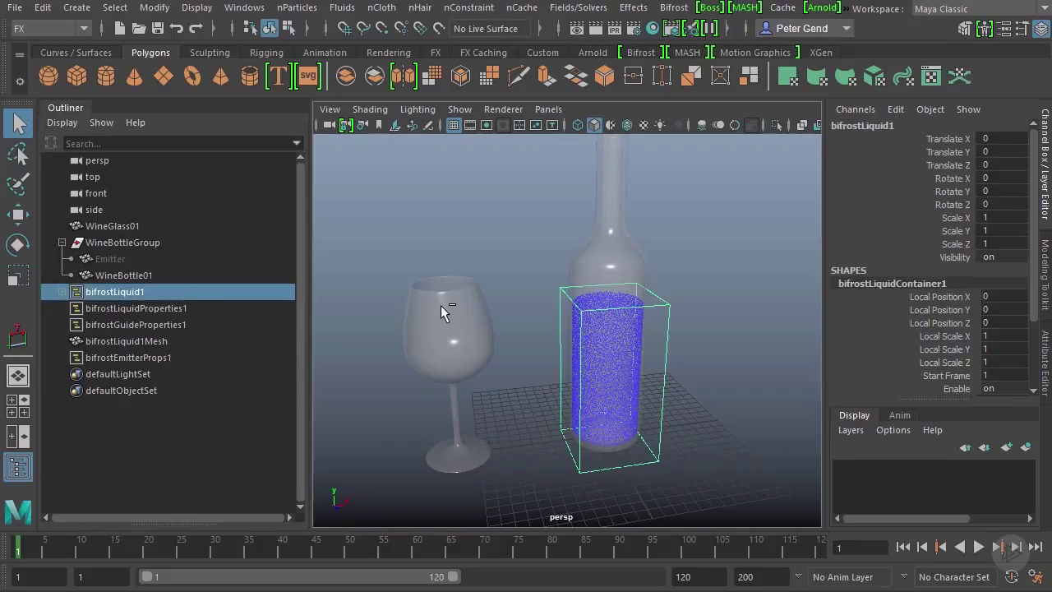
key(ctrl+a)
click(535, 306)
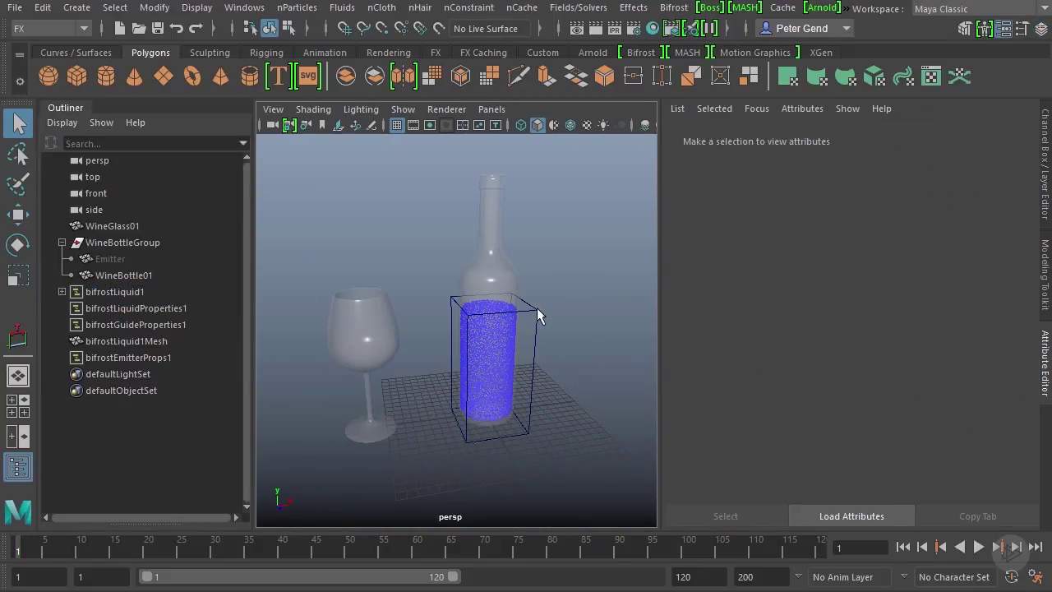
click(536, 315)
click(117, 297)
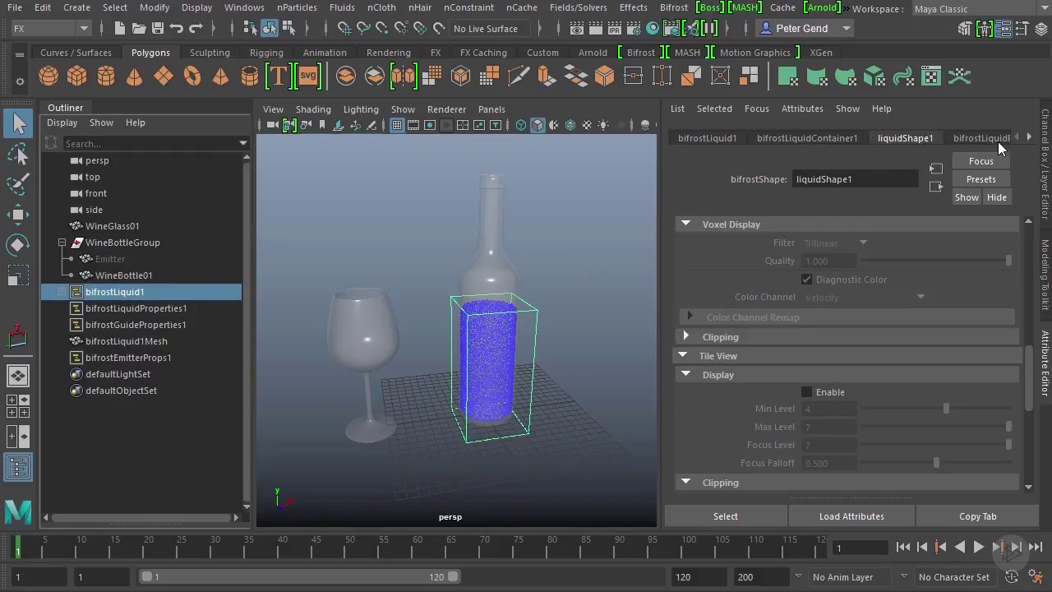
click(723, 140)
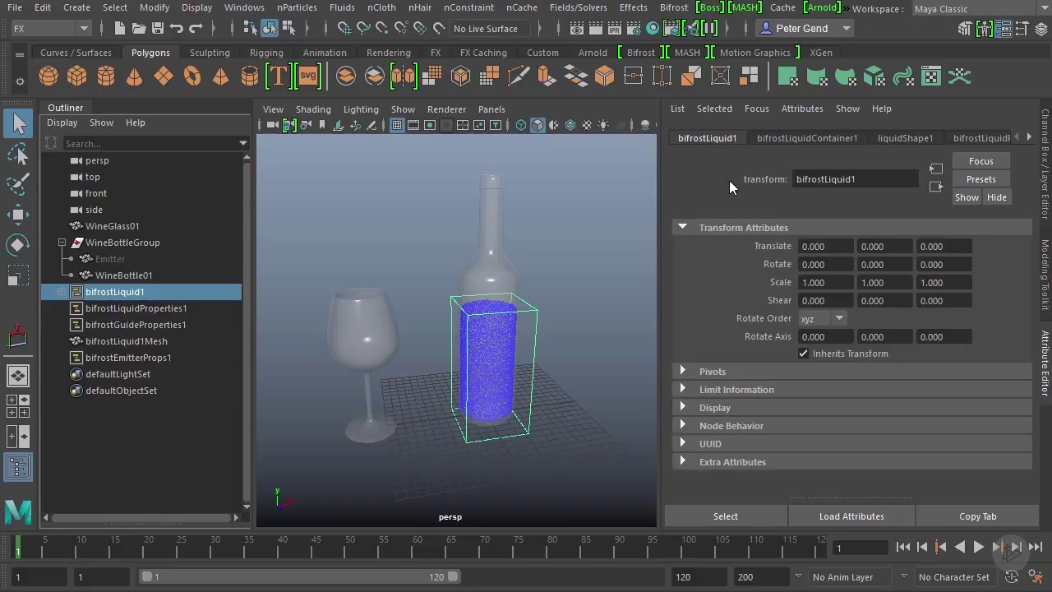
click(803, 140)
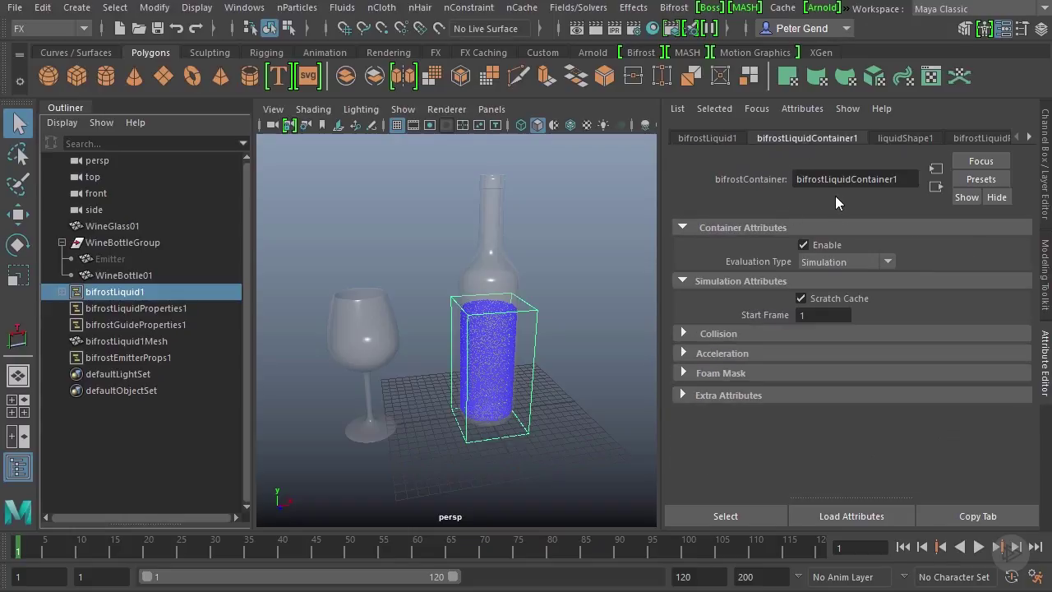
click(906, 138)
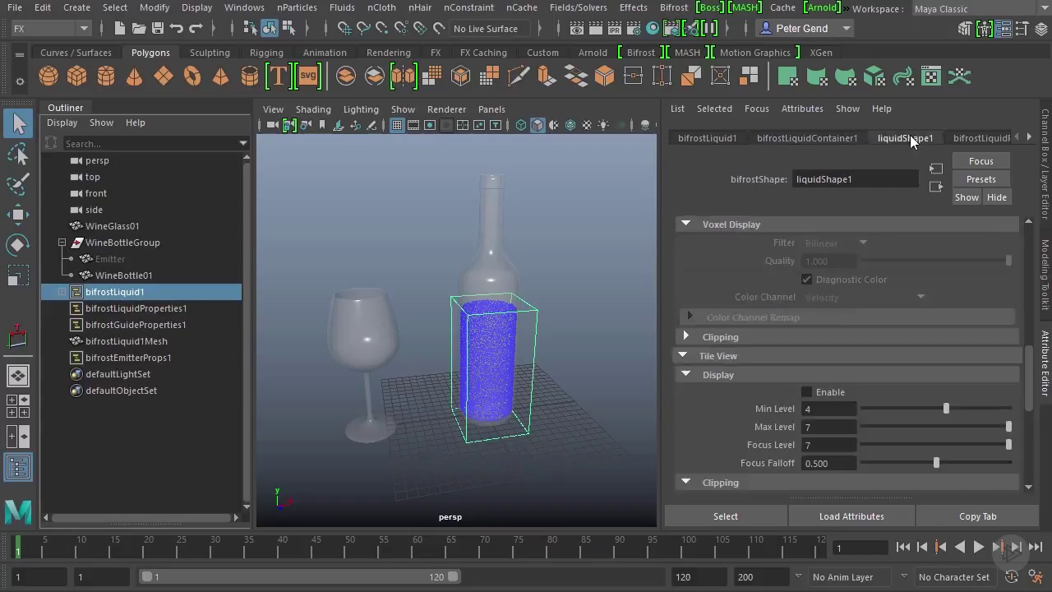
click(980, 137)
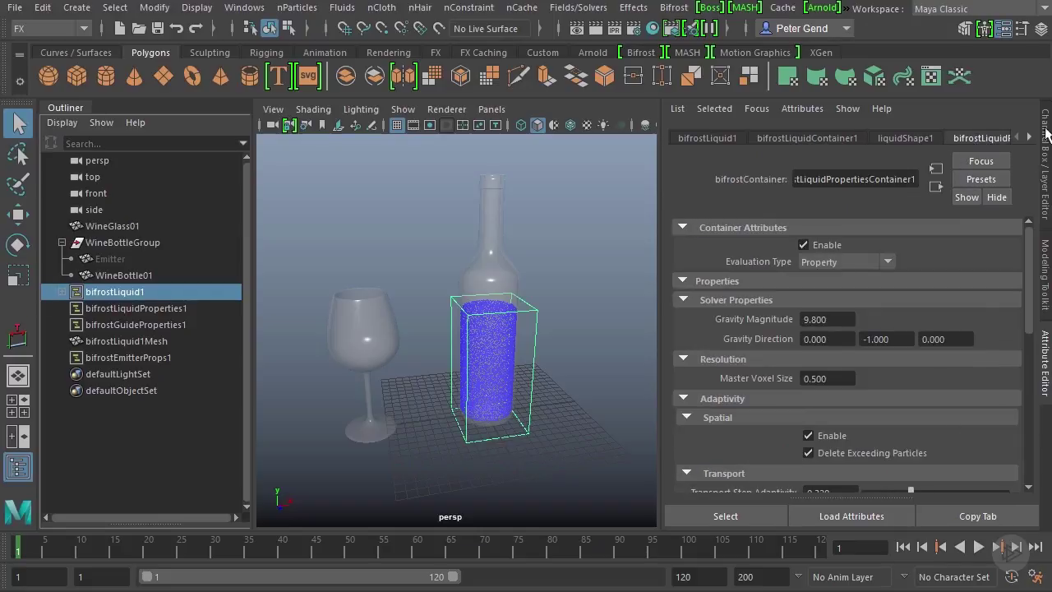
drag(660, 154, 593, 154)
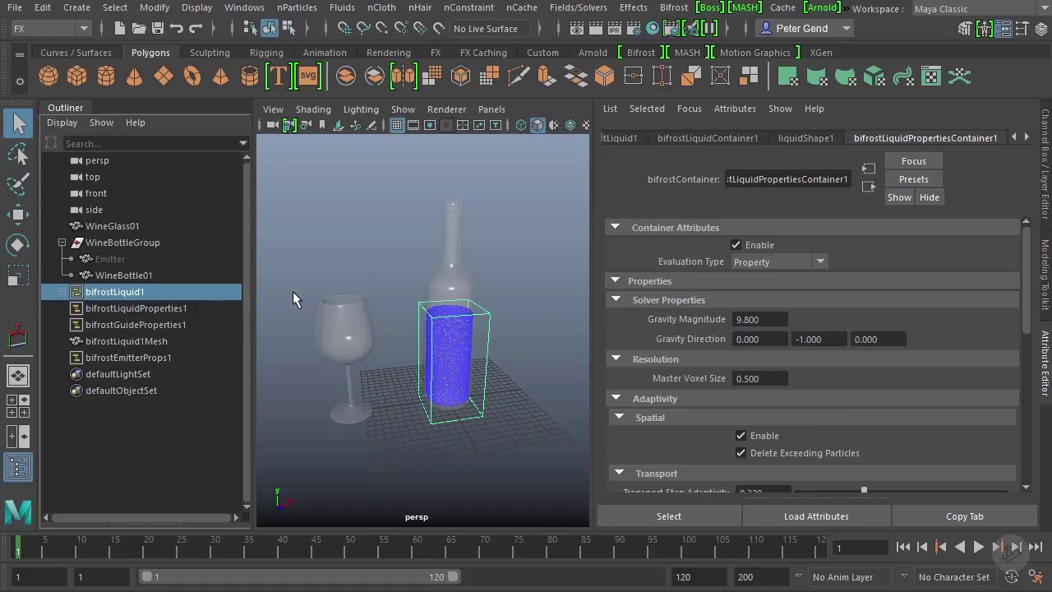
- Examine the other Bifrost nodes in turn: liquid1, liquid properties, guide properties, liquid mesh and emitter properties
click(166, 309)
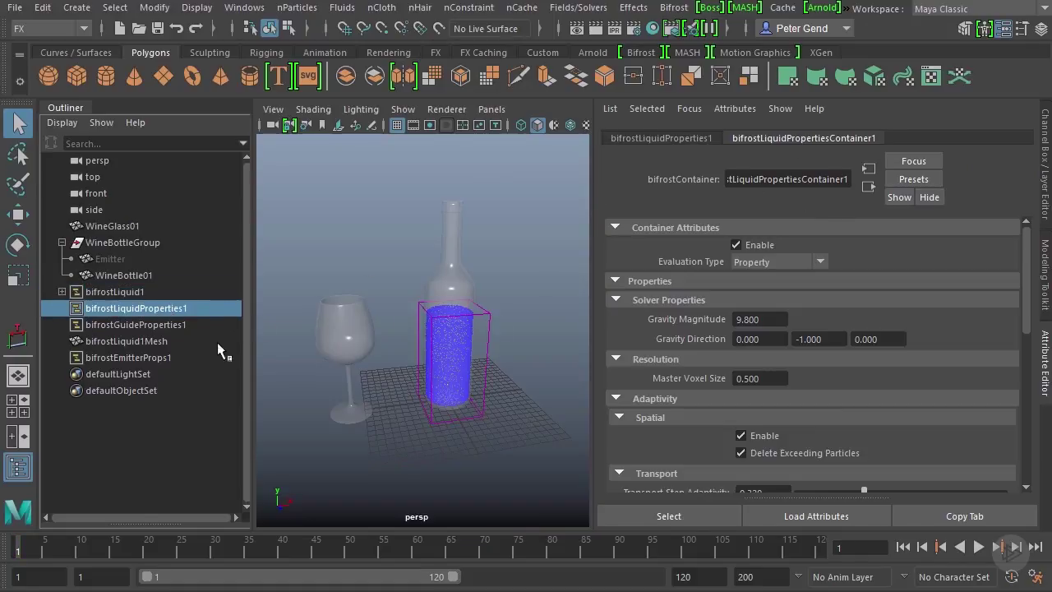
click(145, 296)
click(142, 313)
click(63, 291)
click(120, 293)
click(118, 310)
click(132, 325)
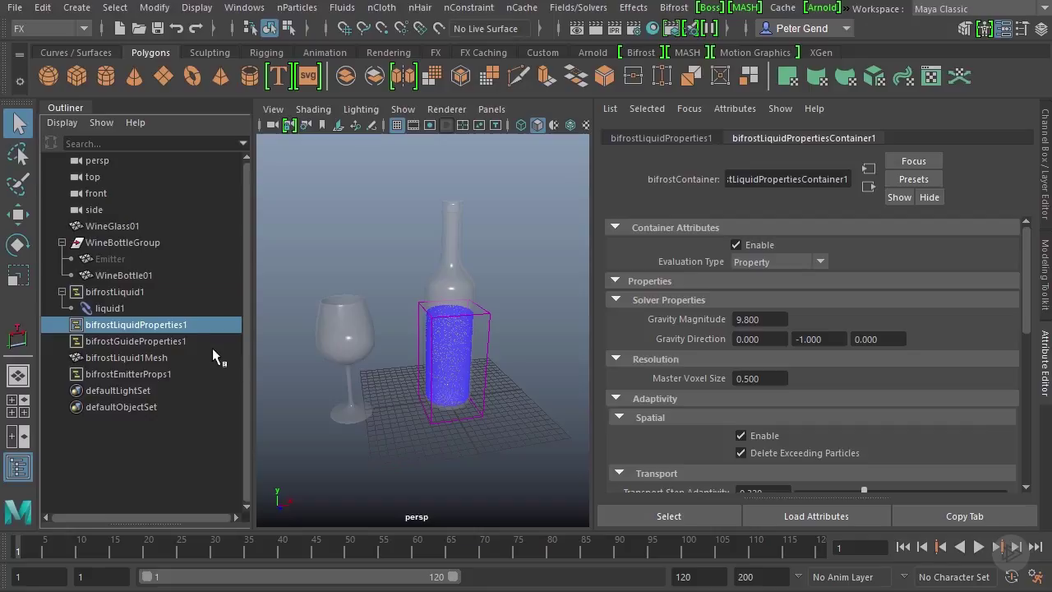
click(62, 292)
click(143, 325)
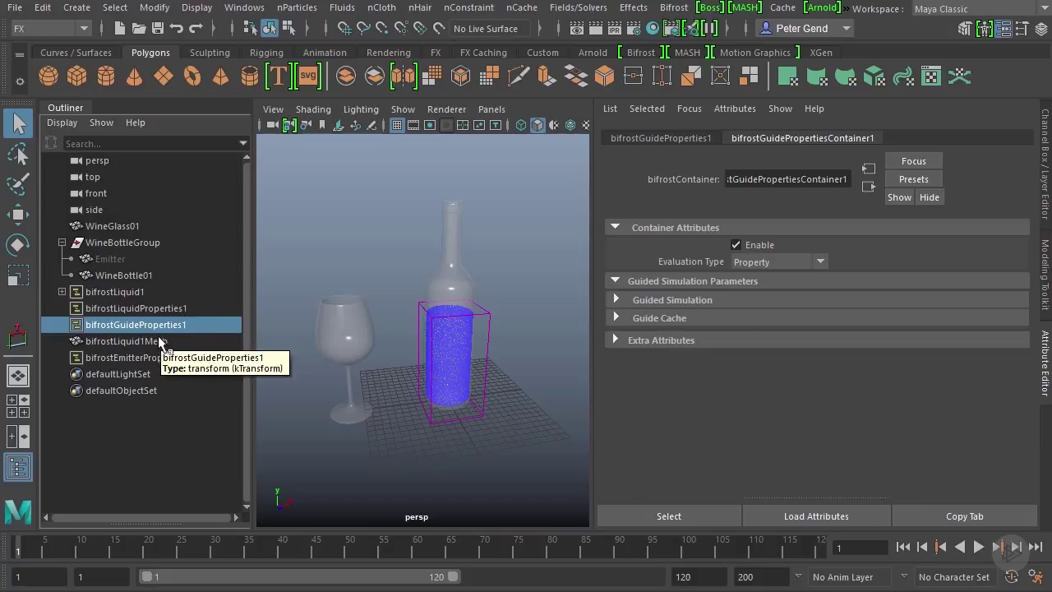
click(159, 341)
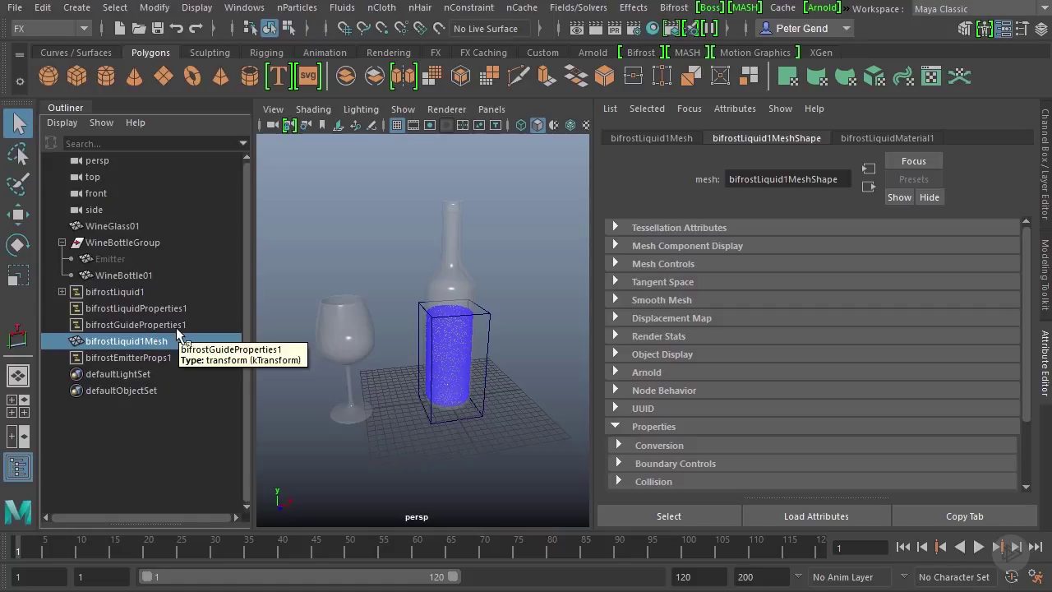
click(154, 359)
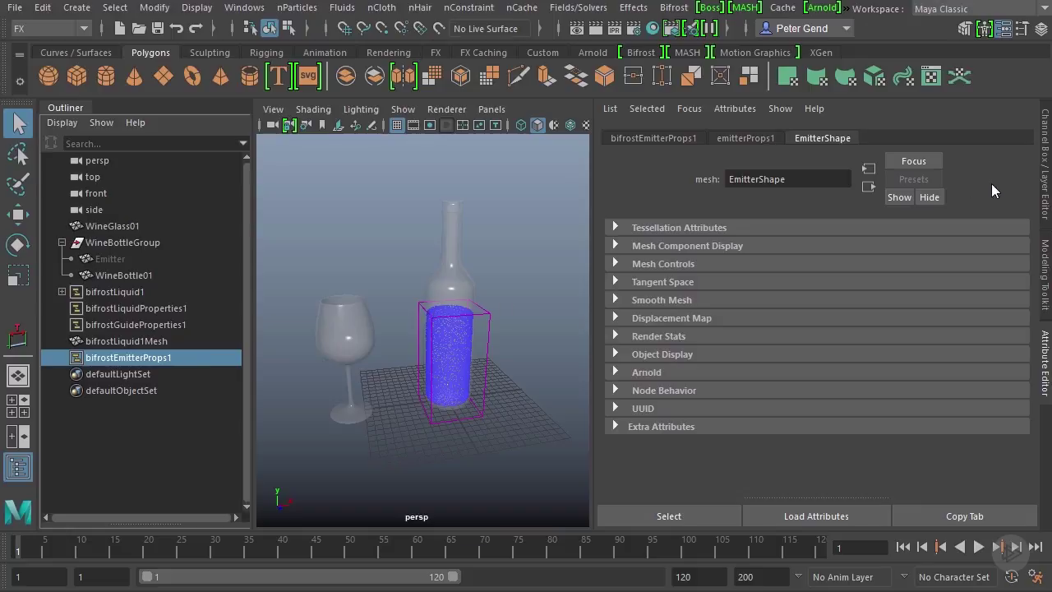
- Review the emitterProps1 container and conversion attributes of bifrostEmitterProps1, including its evaluation type
click(1044, 168)
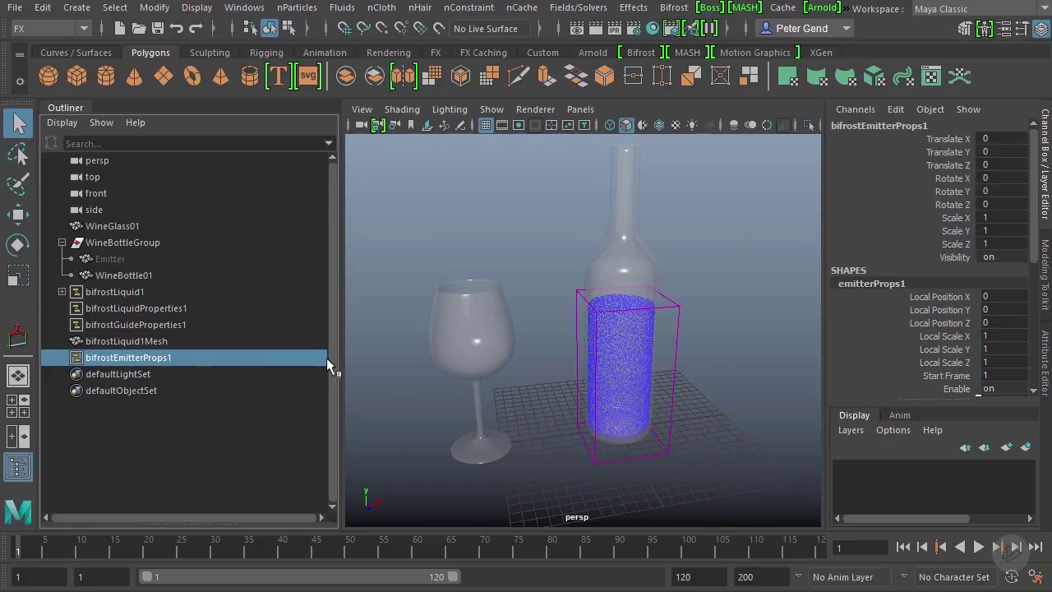
click(582, 315)
key(ctrl+a)
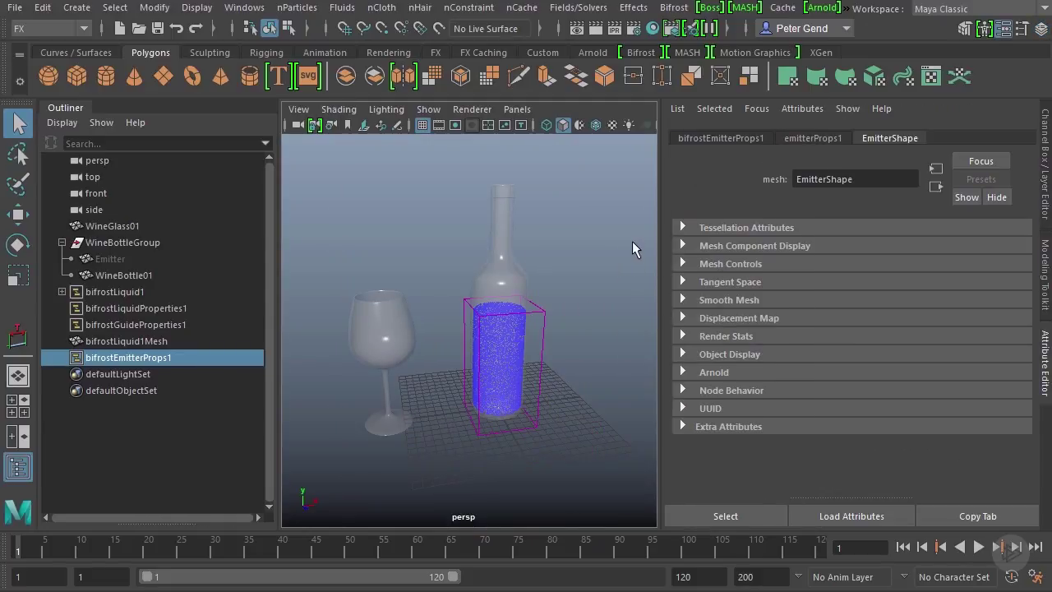
click(805, 139)
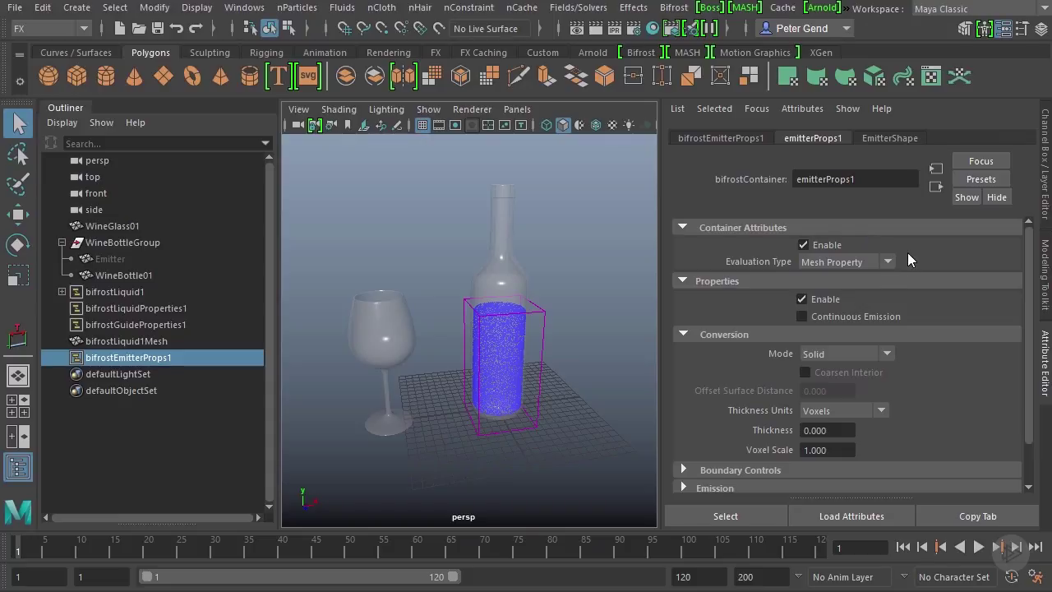
drag(1031, 298, 1032, 255)
mouse_move(870, 261)
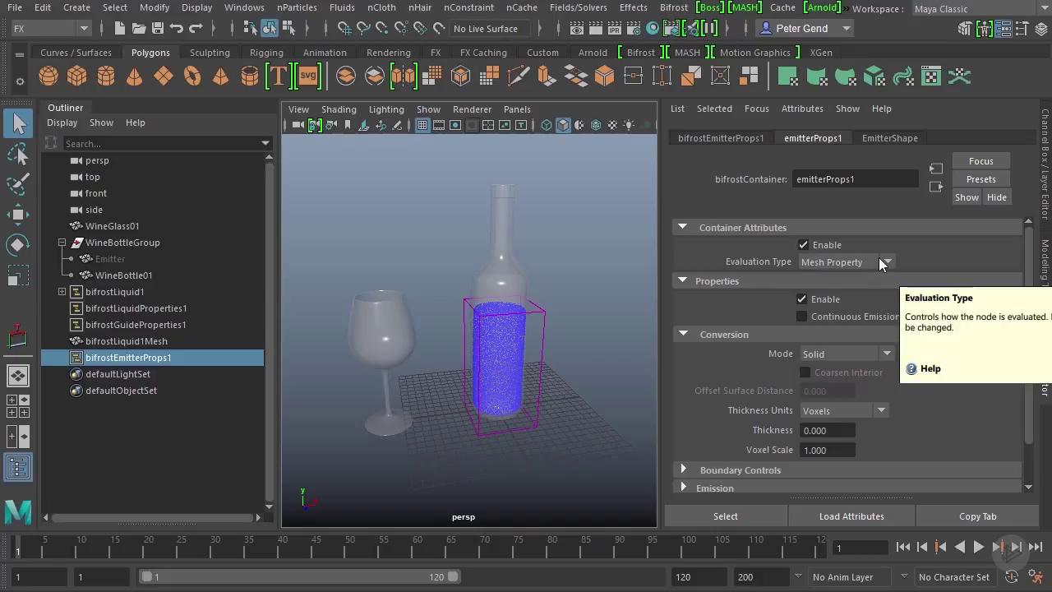
- Switch the emitter's Enable property off and back on to check its effect on the particles
click(802, 300)
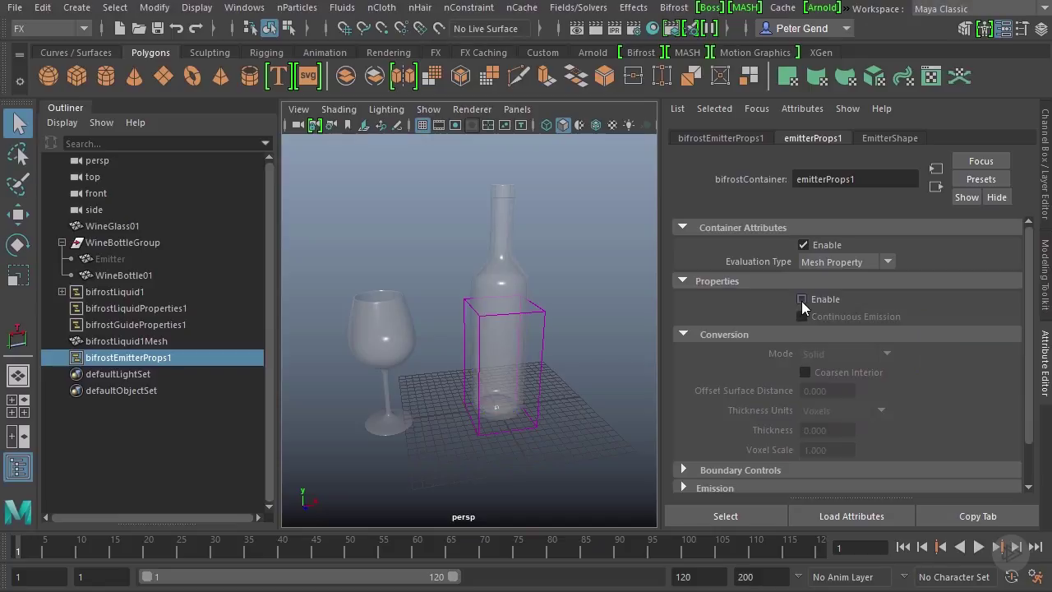
click(802, 300)
click(801, 301)
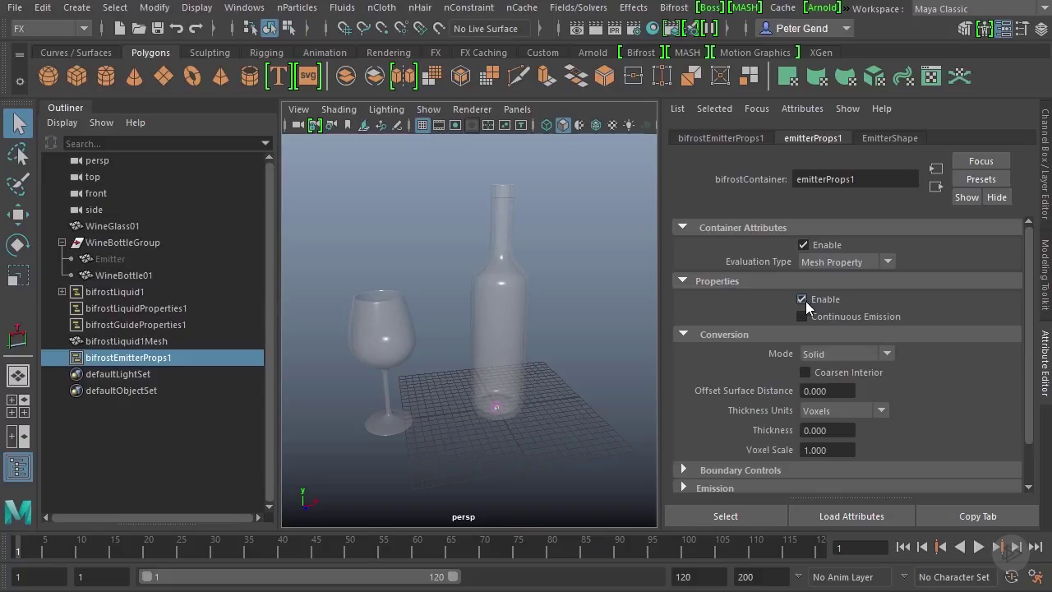
- Play the liquid simulation and scrub through its early cached frames to examine how the particles move relative to the bottle
mouse_move(838, 327)
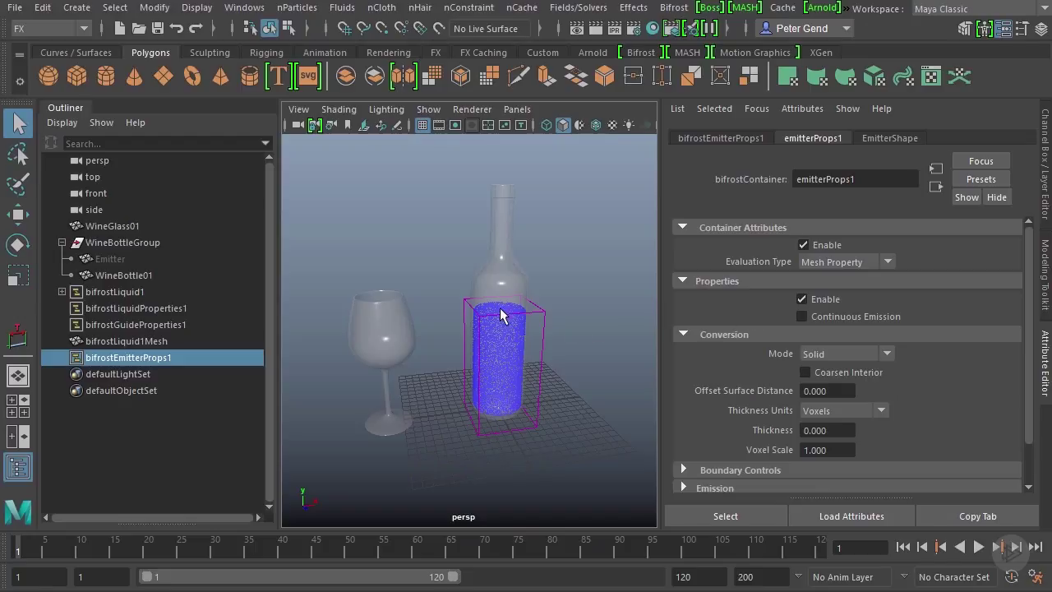
alt+right_drag(493, 347, 486, 293)
click(978, 547)
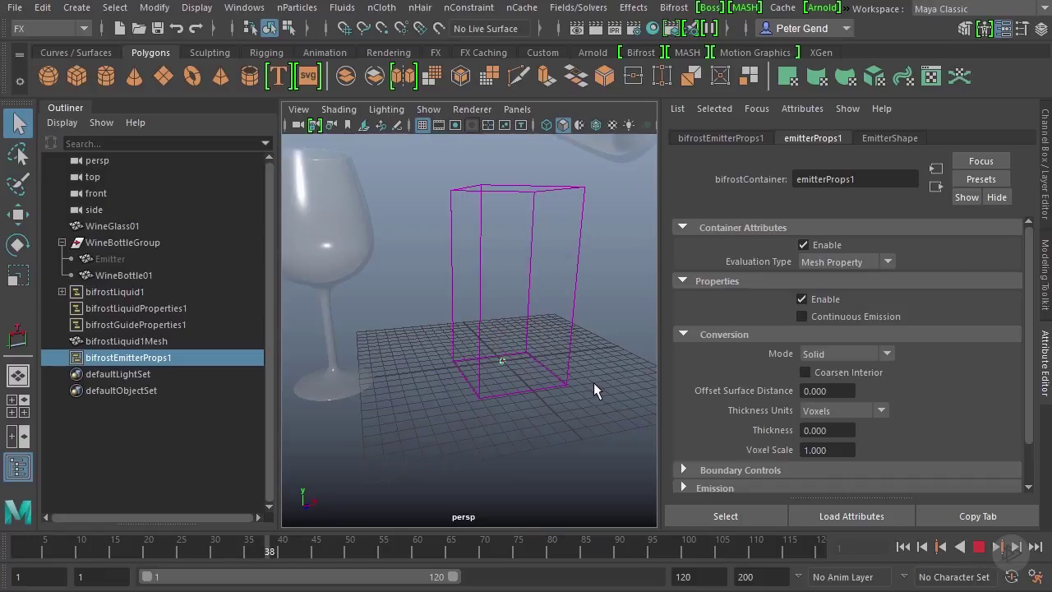
click(575, 370)
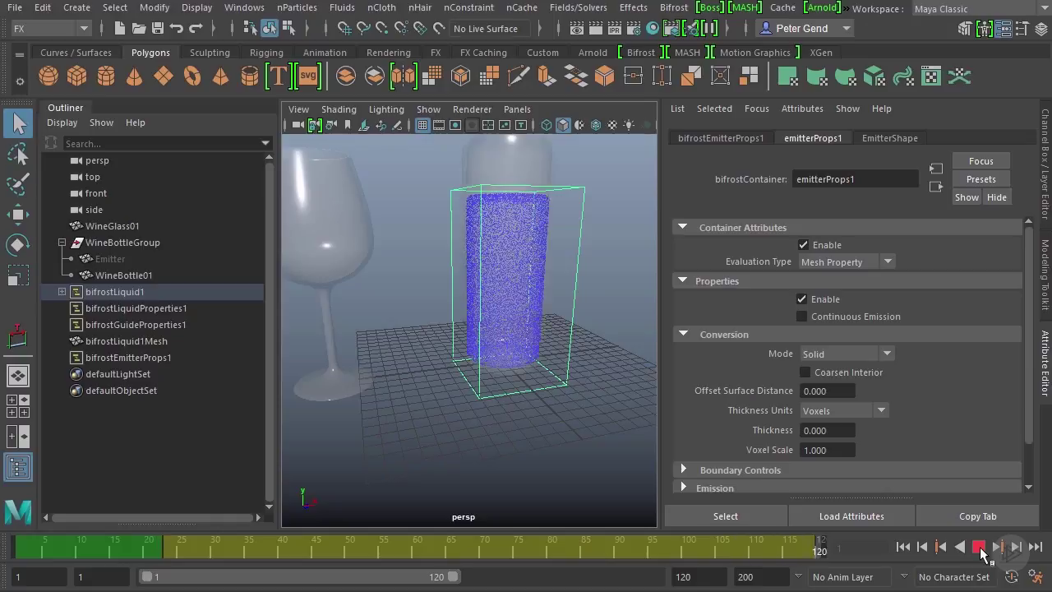
click(978, 547)
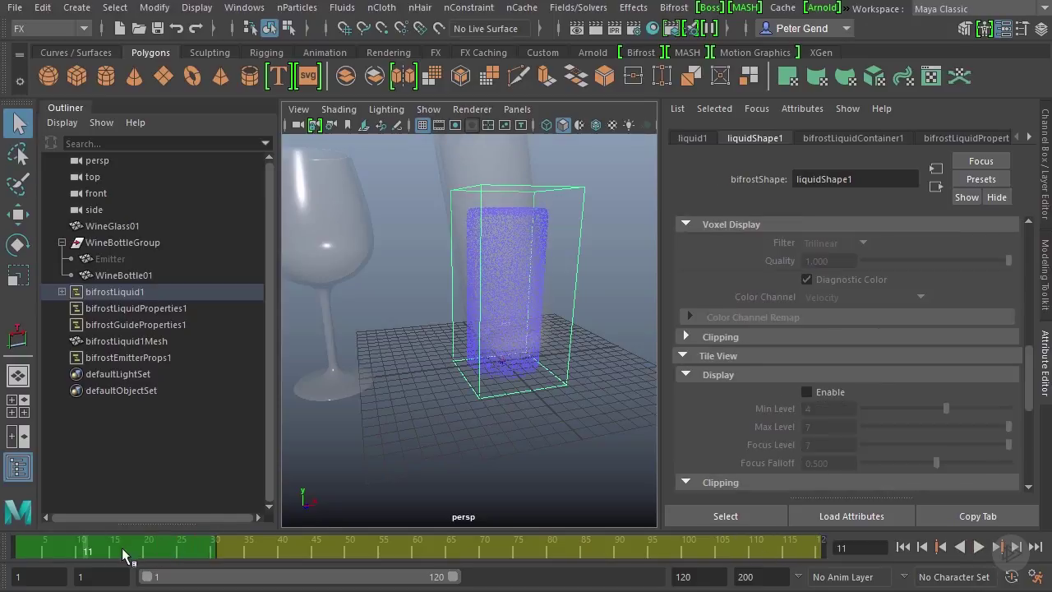
click(203, 549)
drag(203, 555, 179, 554)
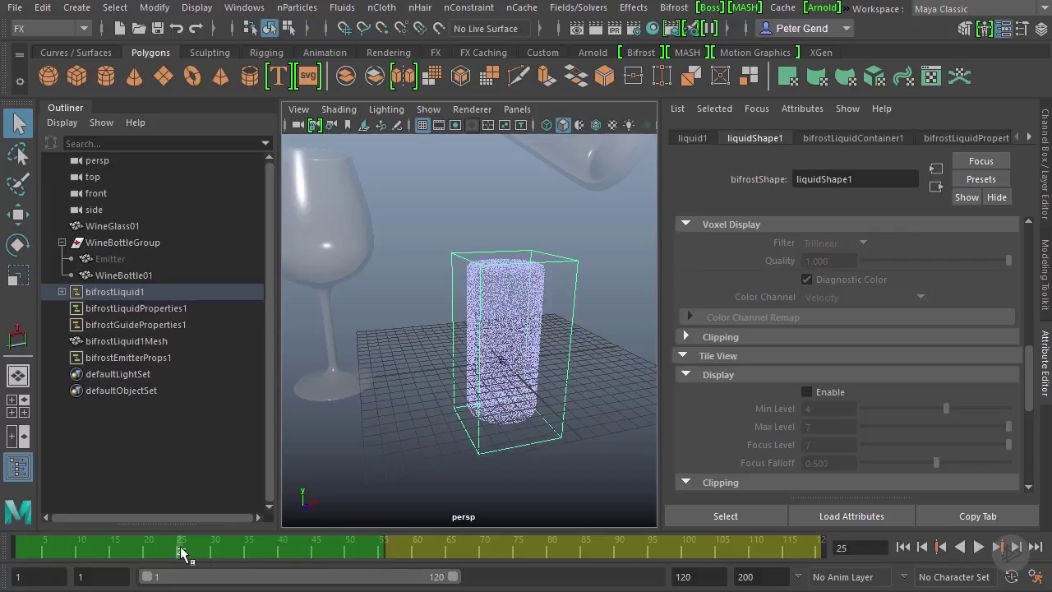
mouse_move(196, 559)
mouse_down()
mouse_move(587, 547)
mouse_move(230, 553)
mouse_move(243, 552)
mouse_up()
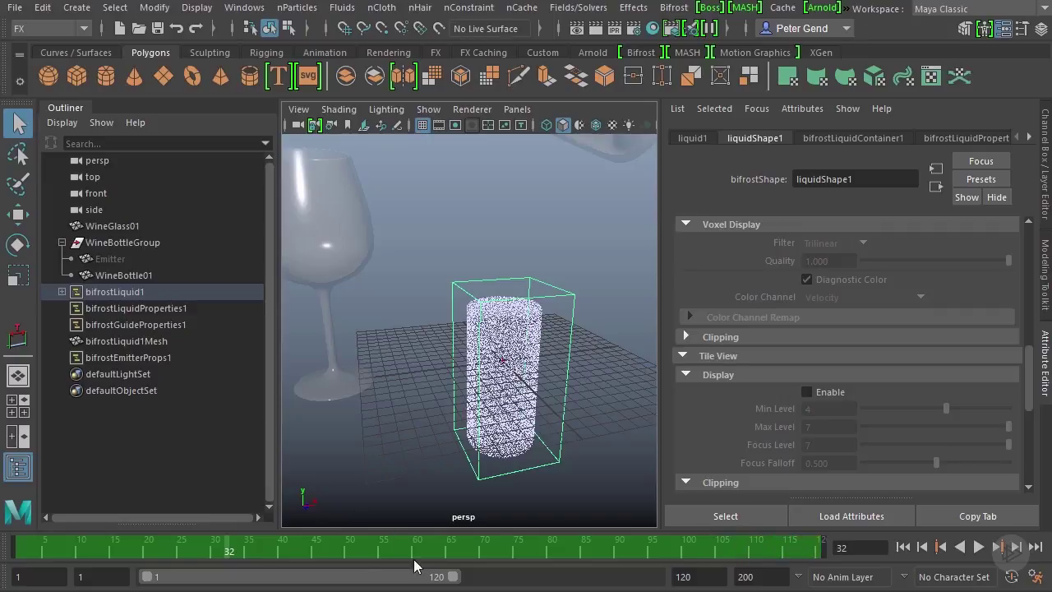
- Replay the cached pouring animation with the whole bottle in view and scrub back to about frame 17
key(alt+v)
drag(472, 551, 71, 551)
scroll(451, 297, down, 3)
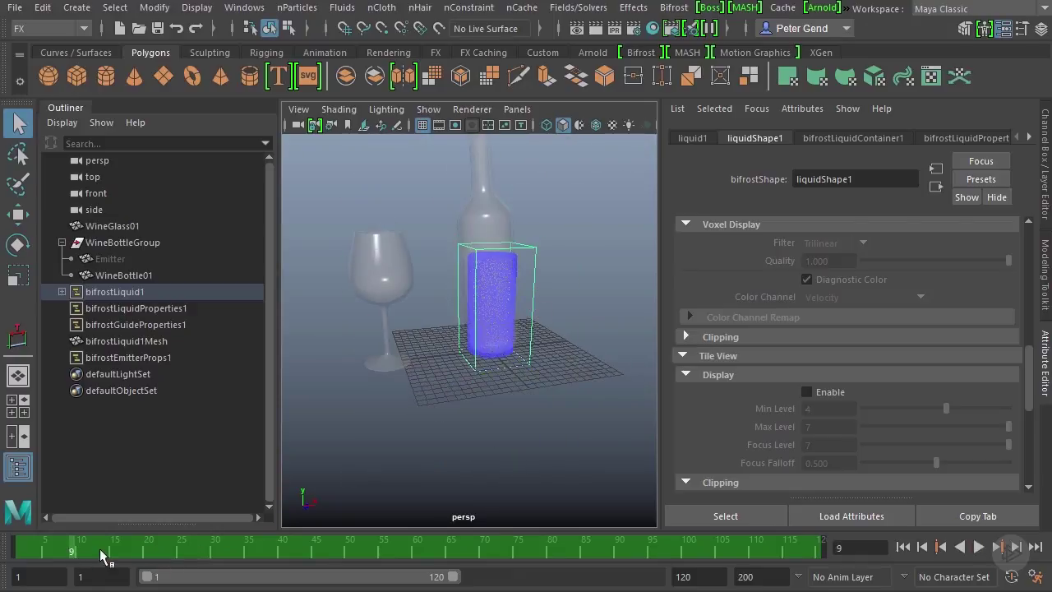
key(alt+v)
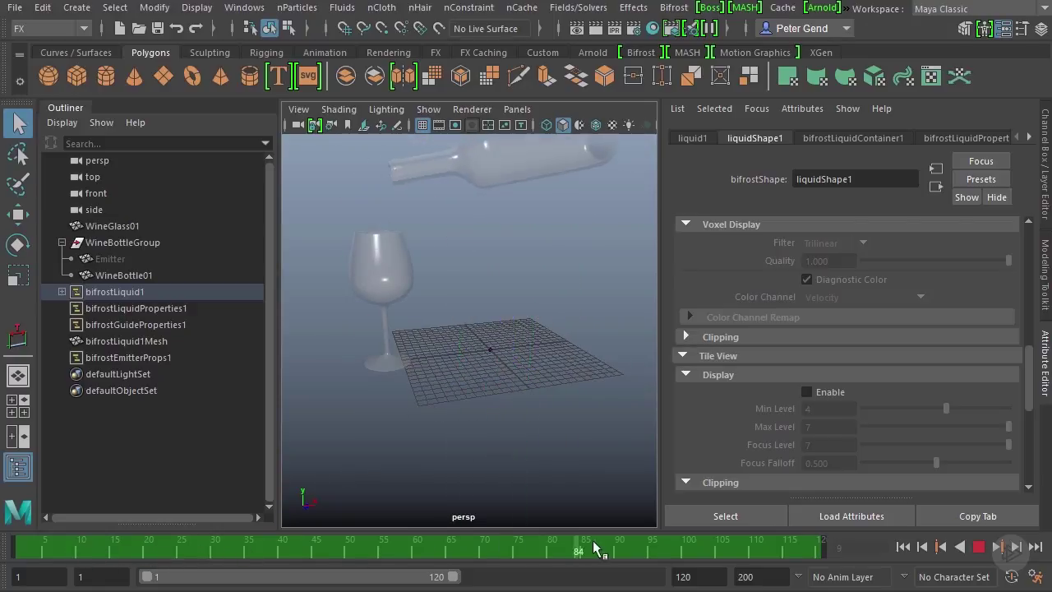
drag(595, 547, 128, 550)
- Turn on Continuous Emission in the emitter properties of bifrostEmitterProps1
click(141, 360)
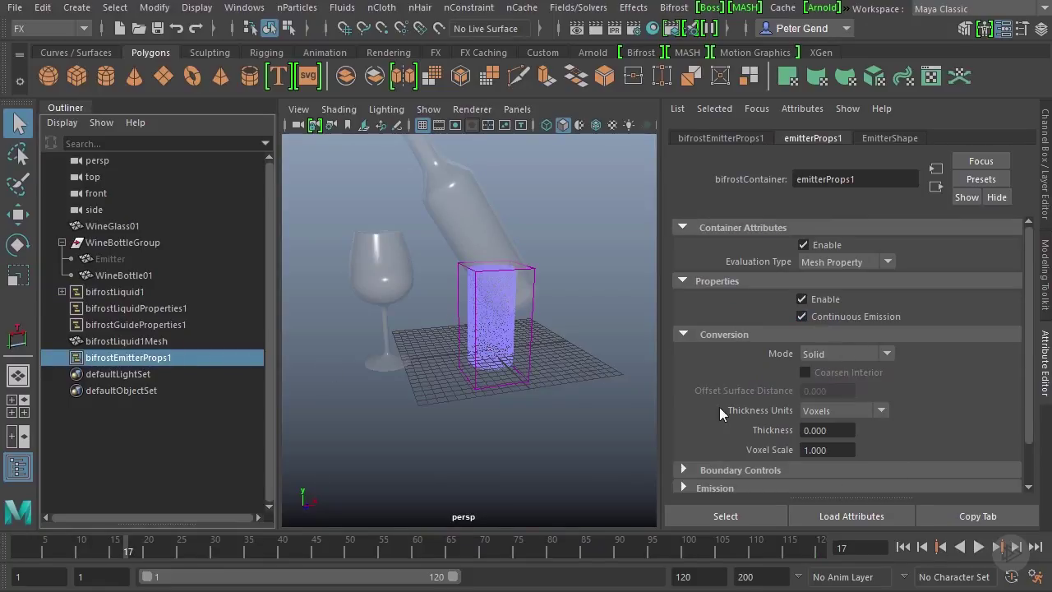
- Return to frame 1 and replay the liquid simulation with Continuous Emission enabled
click(530, 379)
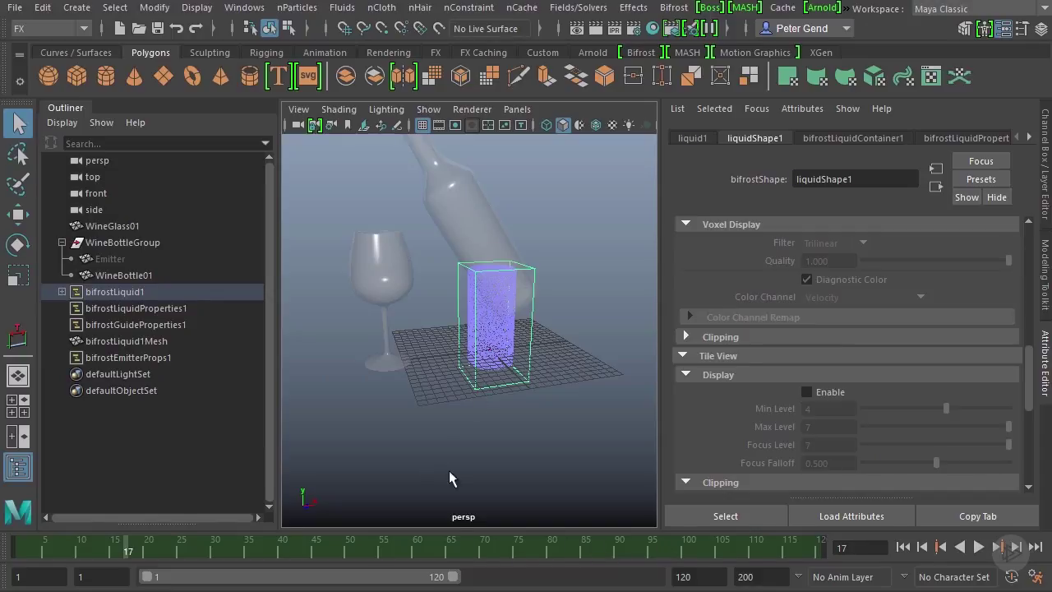
mouse_move(141, 559)
mouse_down()
mouse_move(333, 554)
mouse_move(195, 557)
mouse_move(253, 555)
mouse_up()
click(906, 547)
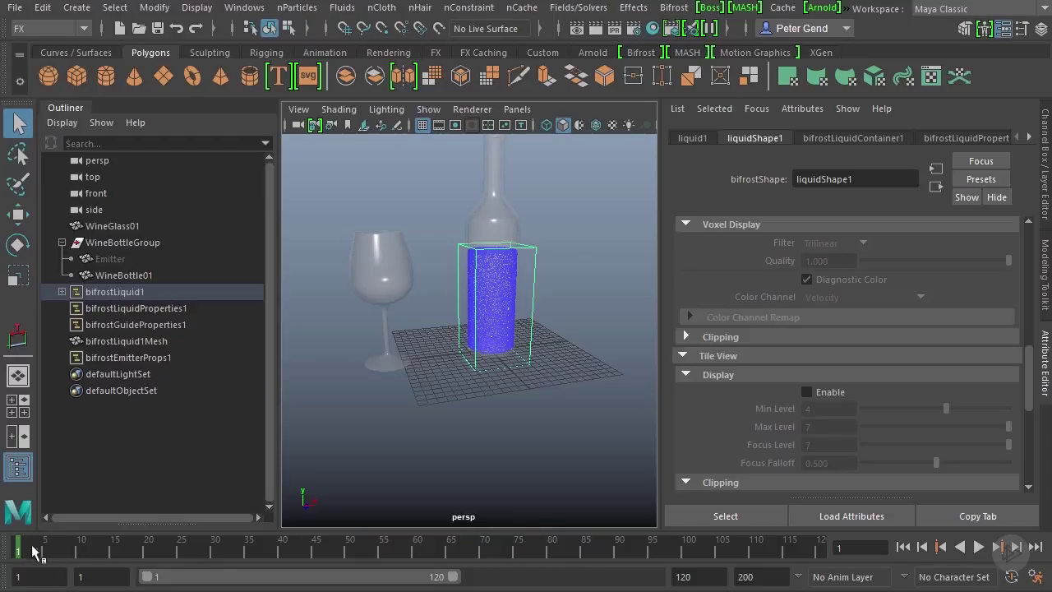
click(979, 547)
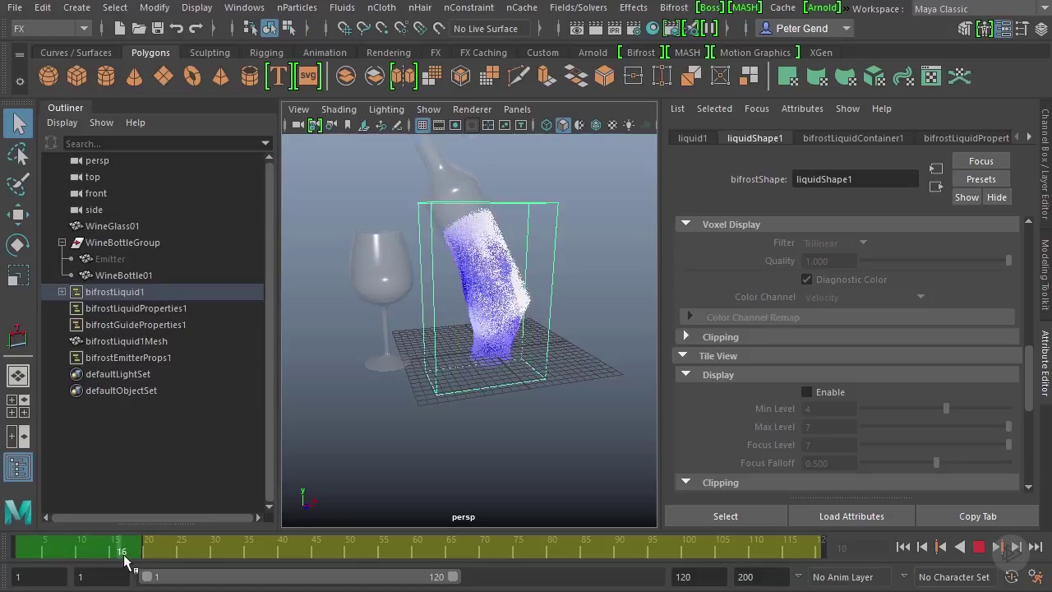
- Scrub through the cached frames to about frame 32 and examine how the continuously emitted liquid spreads around the tilted bottle
drag(129, 559, 195, 560)
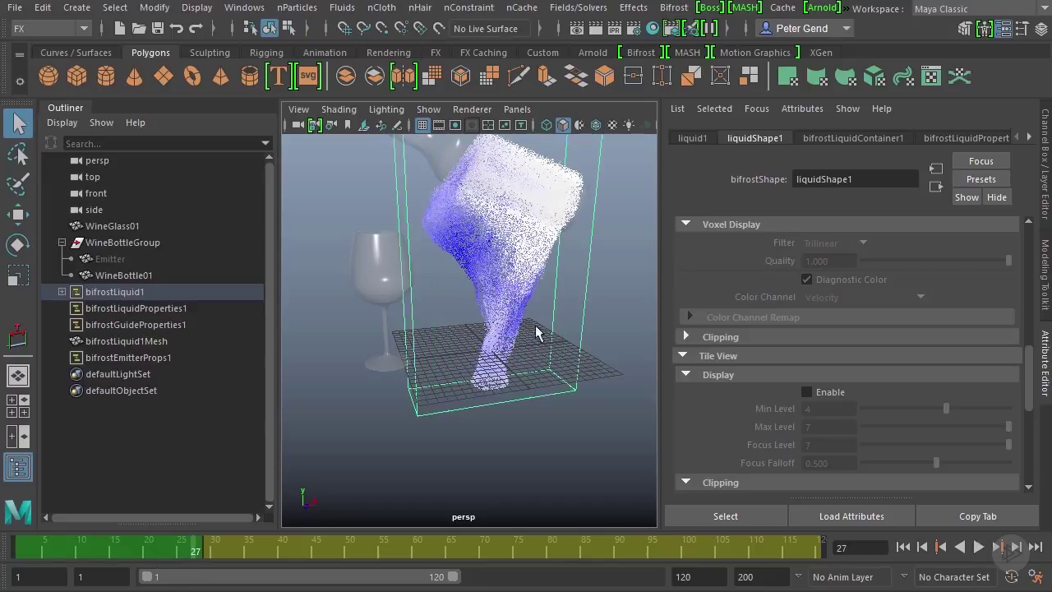
alt+drag(526, 320, 493, 329)
drag(196, 556, 215, 556)
alt+drag(459, 319, 320, 447)
mouse_move(211, 549)
mouse_down()
mouse_move(258, 549)
mouse_move(115, 553)
mouse_move(230, 552)
mouse_up()
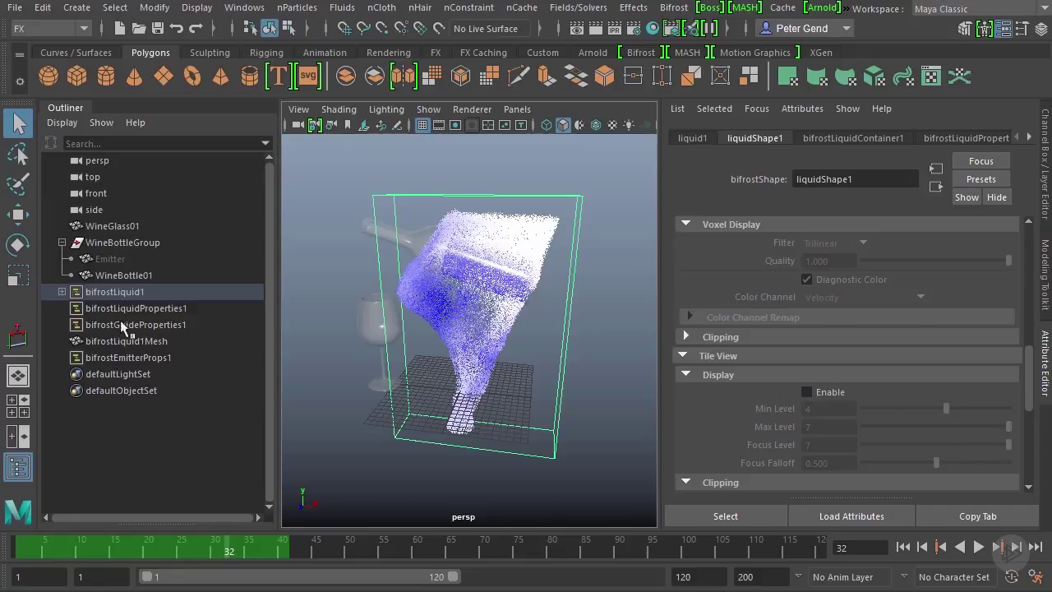
- Turn off Continuous Emission in the properties of bifrostEmitterProps1
click(130, 358)
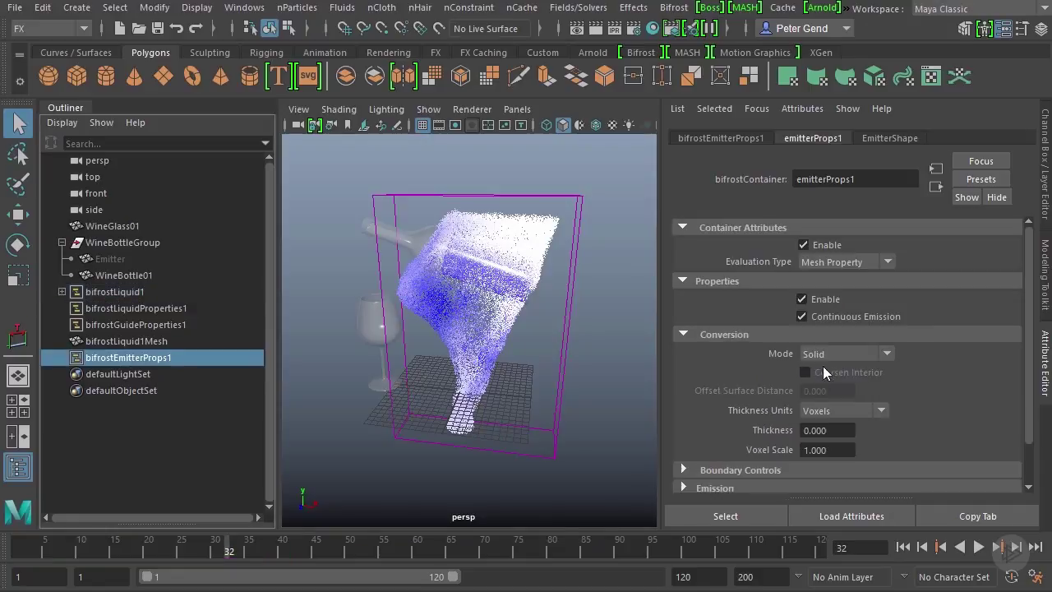
mouse_move(829, 314)
click(809, 355)
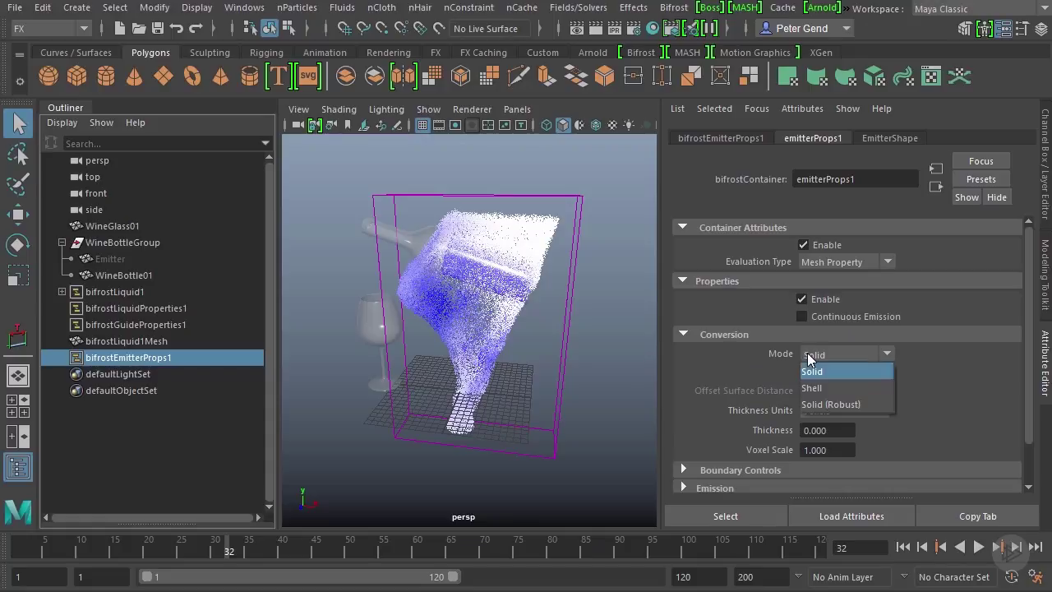
click(723, 376)
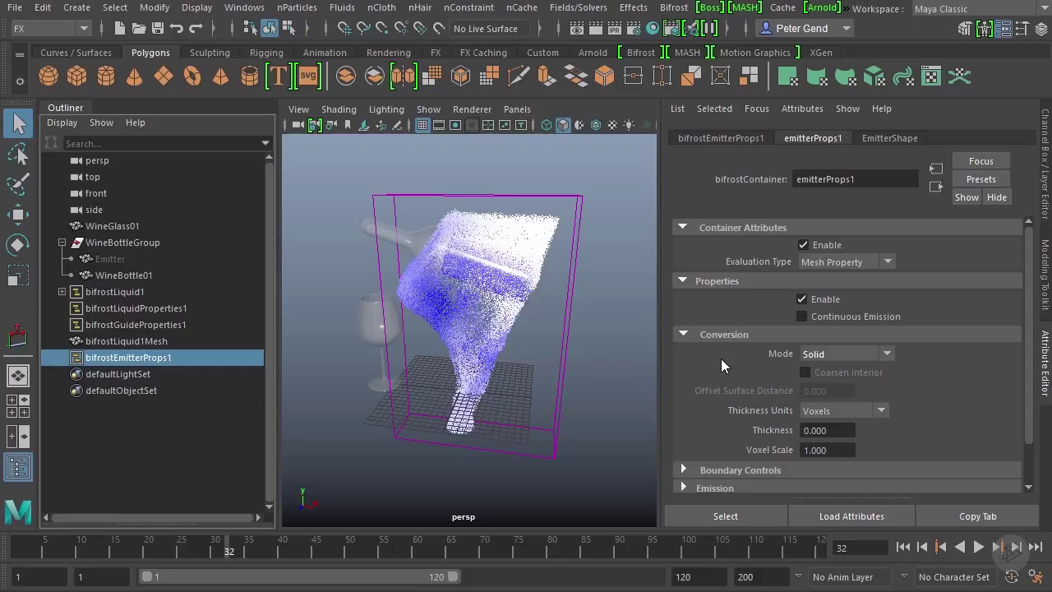
- Review the emitter's conversion modes and set the mode to Solid (Robust)
click(822, 355)
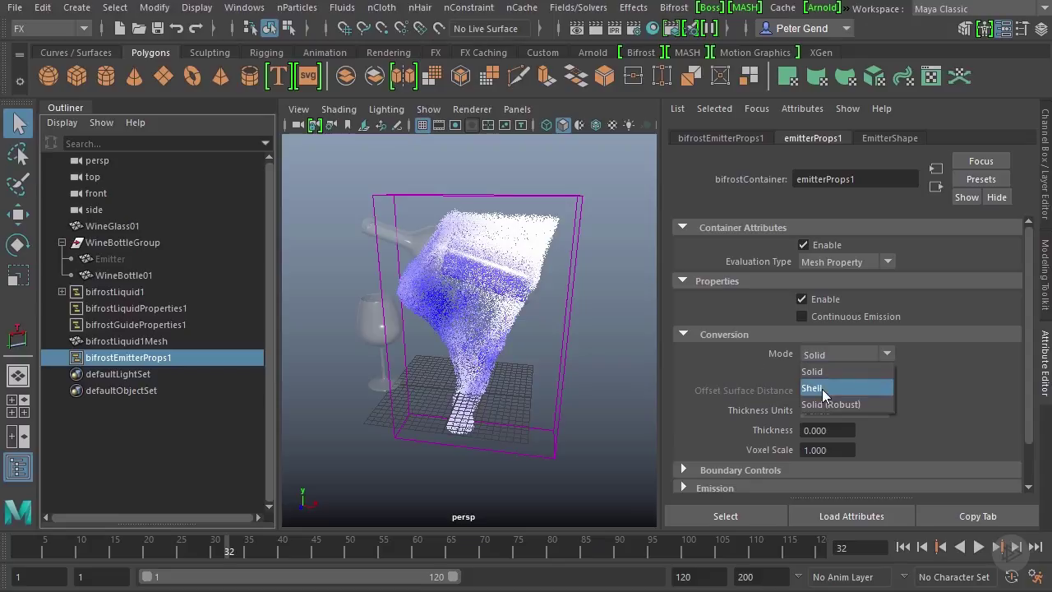
click(809, 372)
click(834, 355)
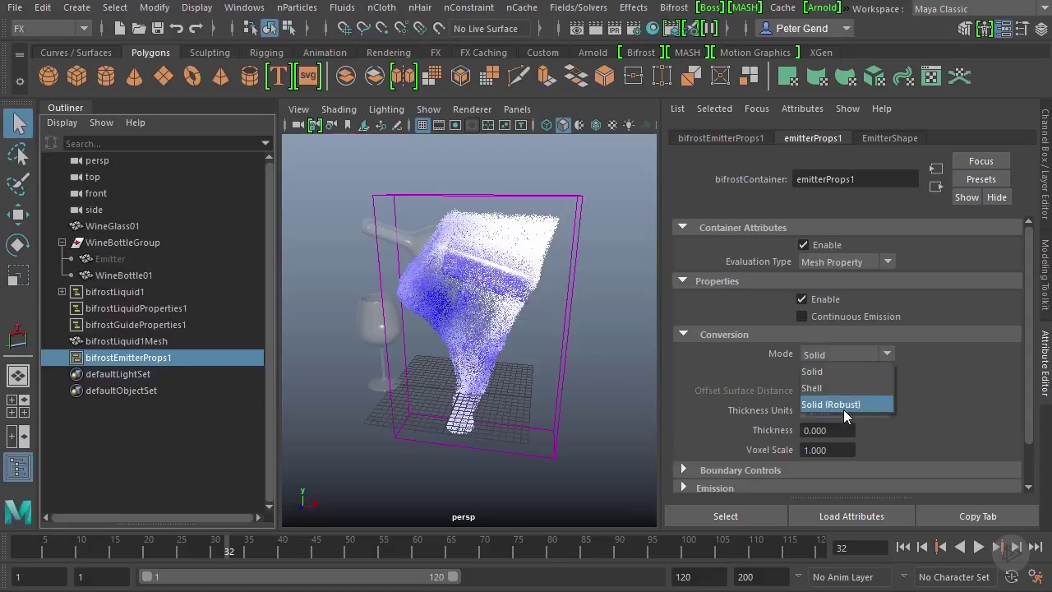
click(832, 404)
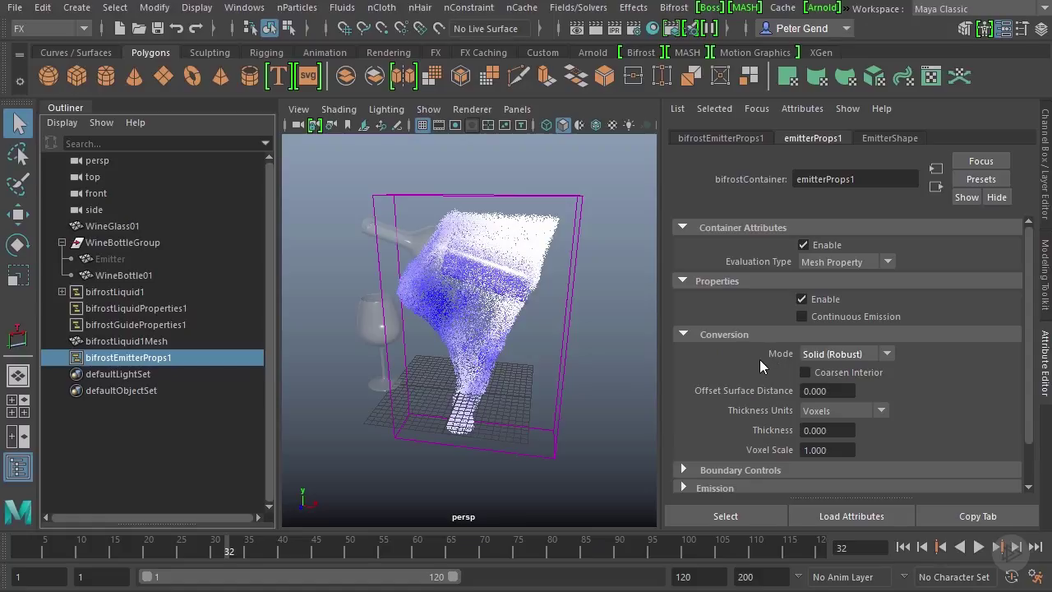
- Toggle the emitter's conversion mode between Solid and Solid (Robust), ending on Solid
alt+drag(493, 337, 457, 300)
click(870, 354)
click(811, 371)
click(835, 362)
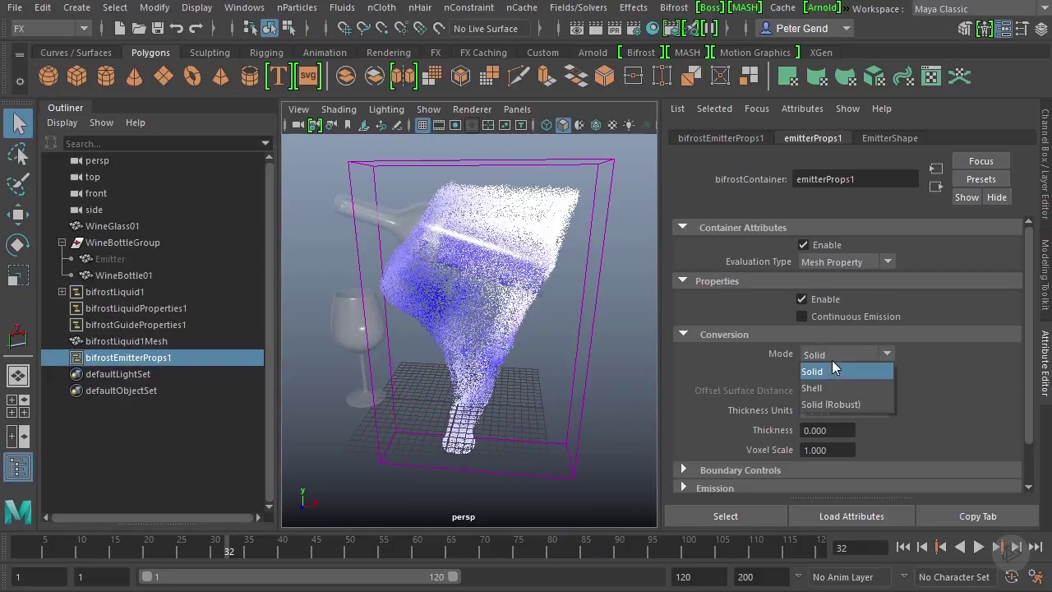
click(832, 403)
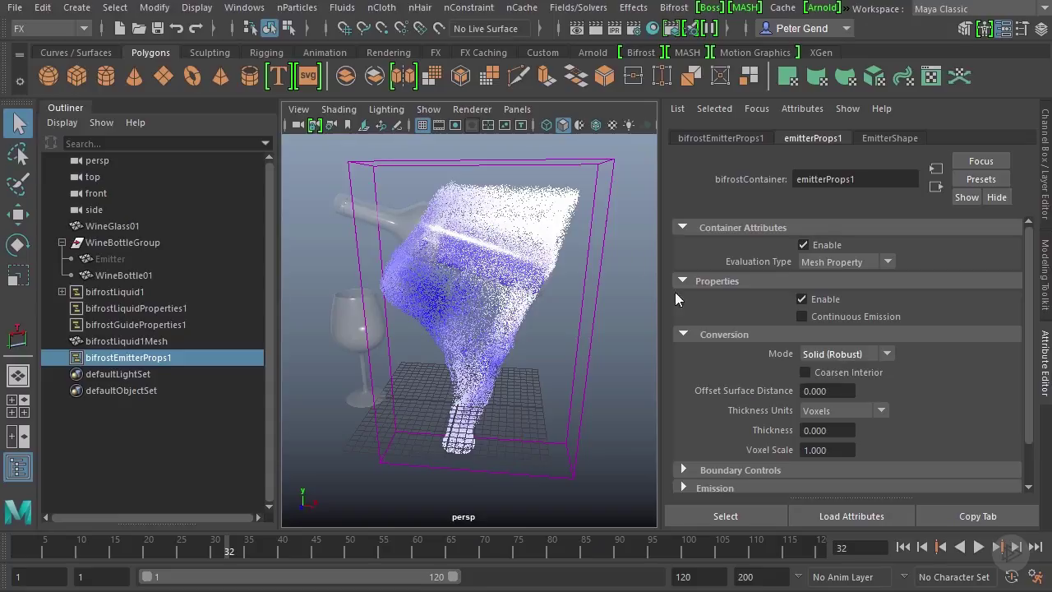
click(871, 354)
click(849, 368)
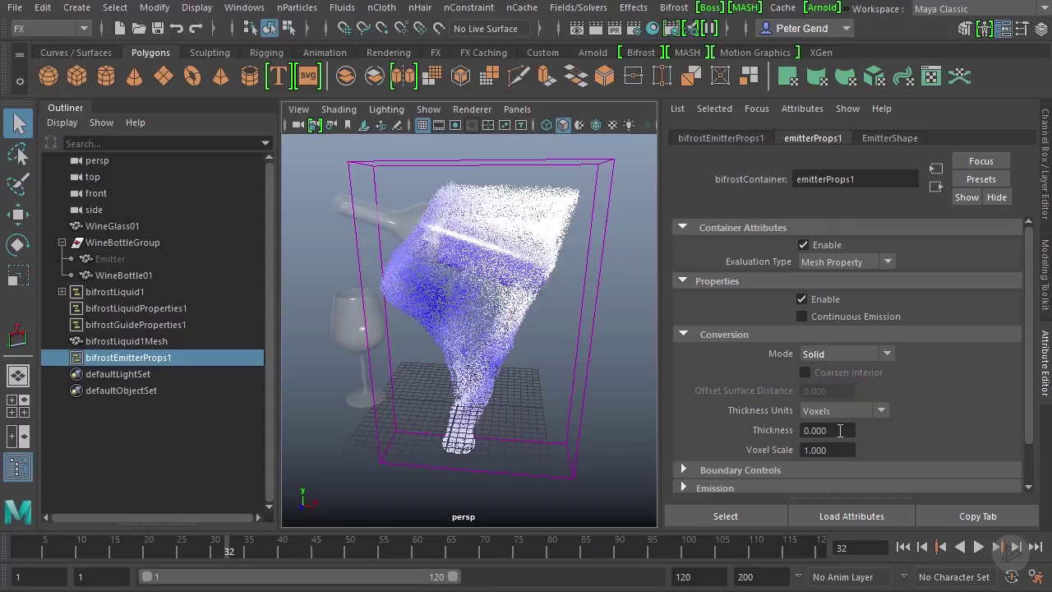
- Examine the Thickness and Voxel Scale values in the emitter's conversion settings
click(841, 429)
click(833, 435)
click(851, 451)
click(833, 452)
- Expand the emitter's Emission settings and examine the Density and Expansion Rate attributes
scroll(778, 448, down, 2)
click(709, 440)
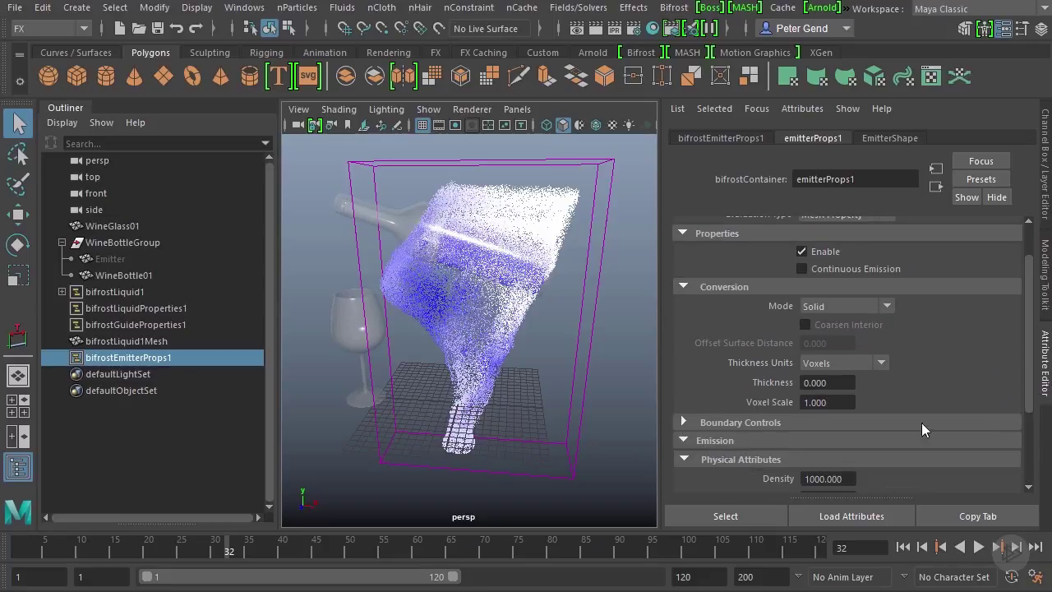
drag(1026, 398, 1022, 452)
drag(850, 367, 795, 366)
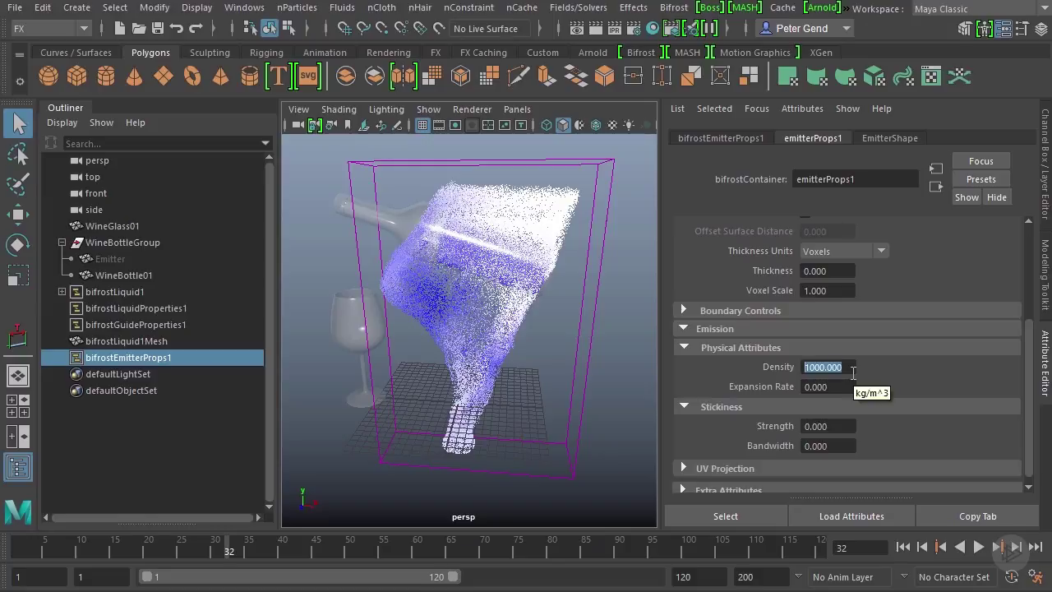
click(828, 388)
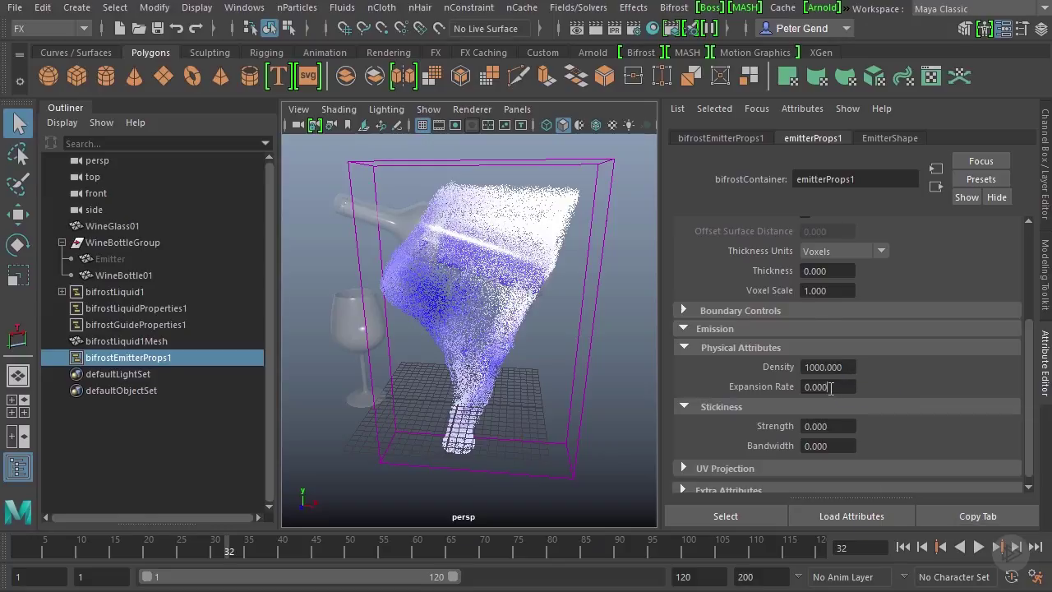
key(Return)
drag(1031, 378, 1037, 239)
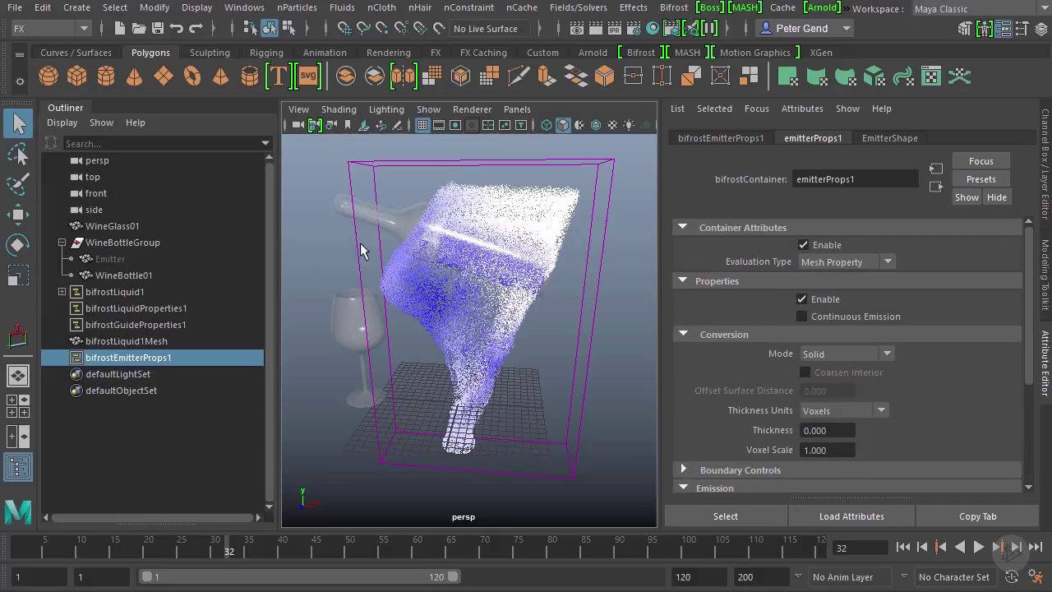
- Return the simulation to frame 1, check the bottle and glass objects, and clear the selection
click(903, 546)
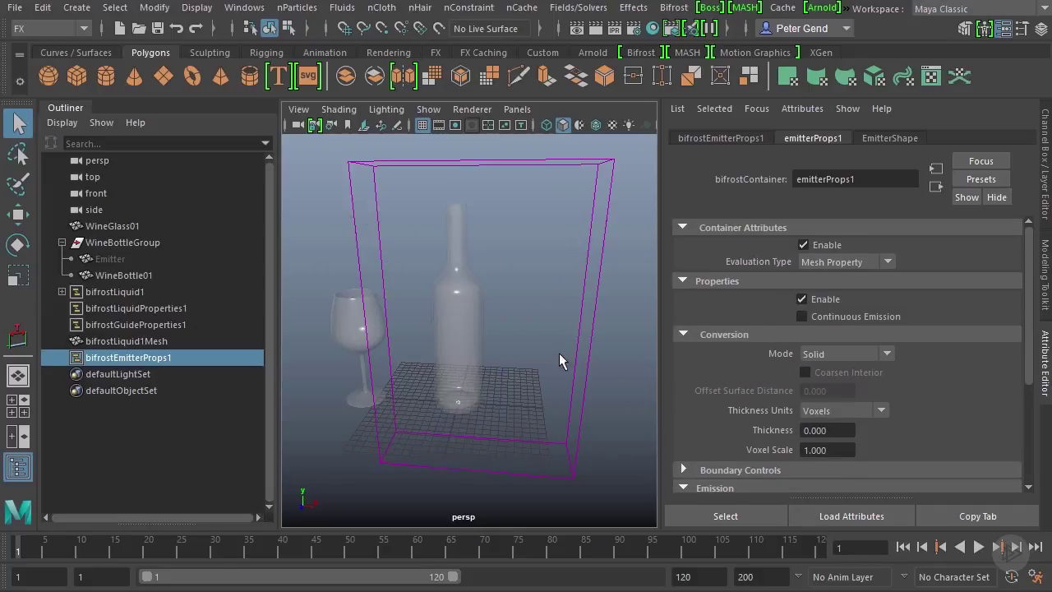
alt+middle_drag(507, 326, 481, 344)
alt+right_drag(482, 343, 561, 327)
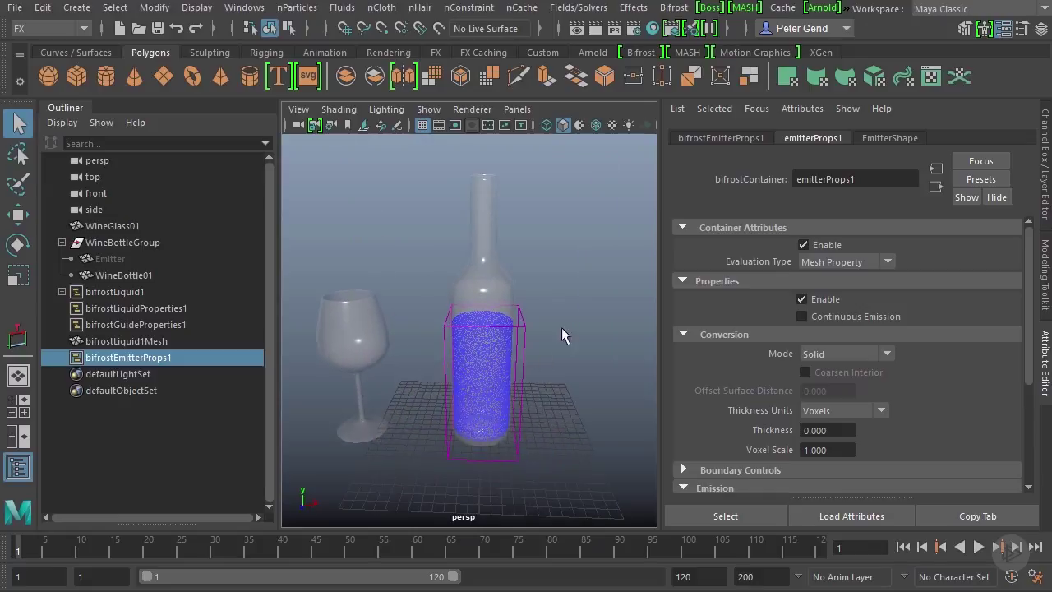
click(497, 278)
click(381, 314)
click(604, 324)
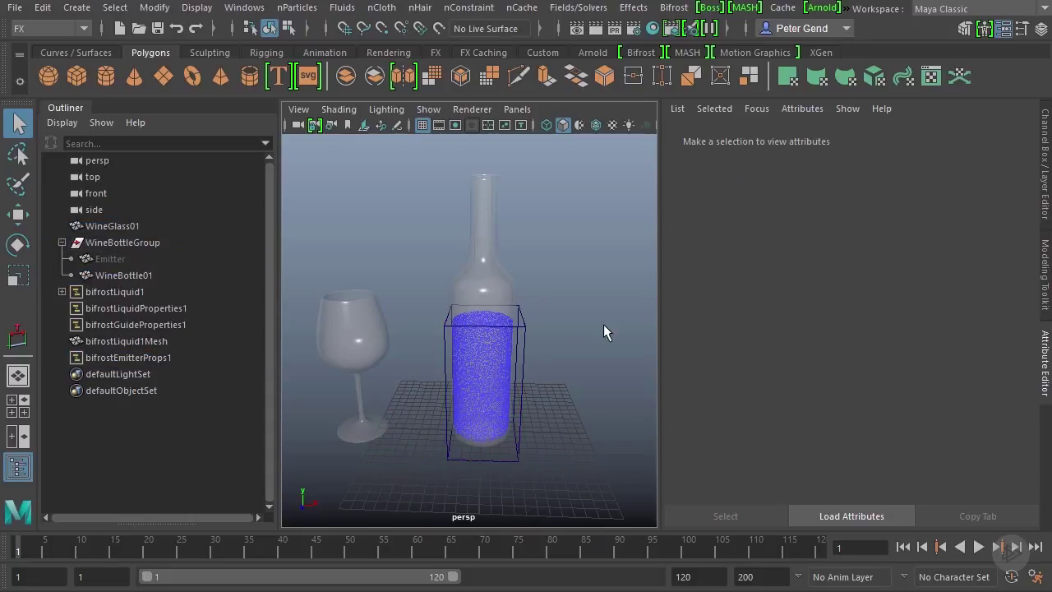